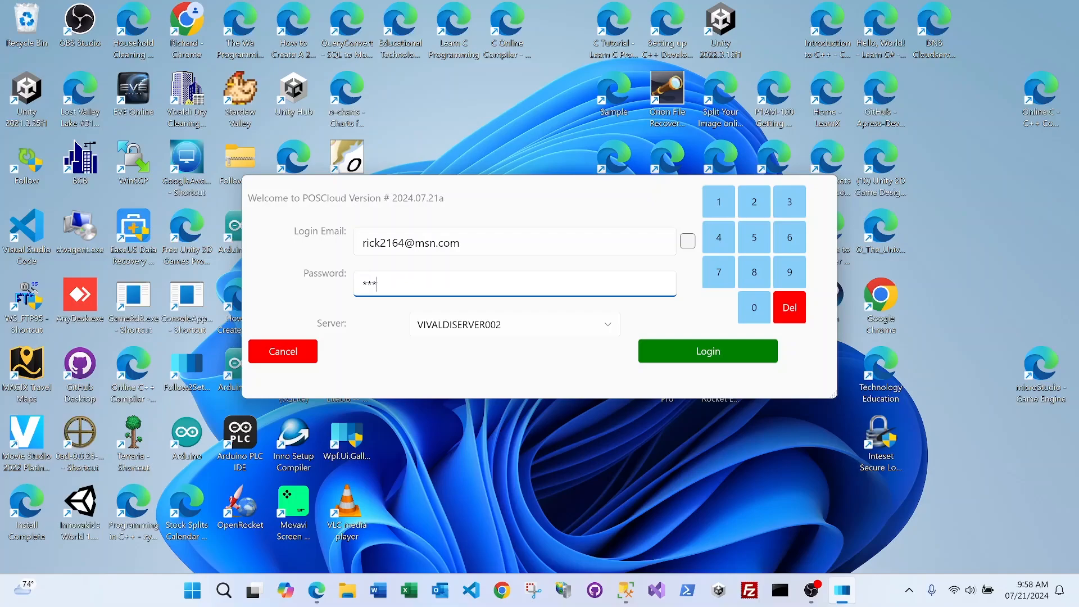
Sign in to the store server and dismiss the Welcome message
{"action": "left_click", "coordinate": [708, 354]}
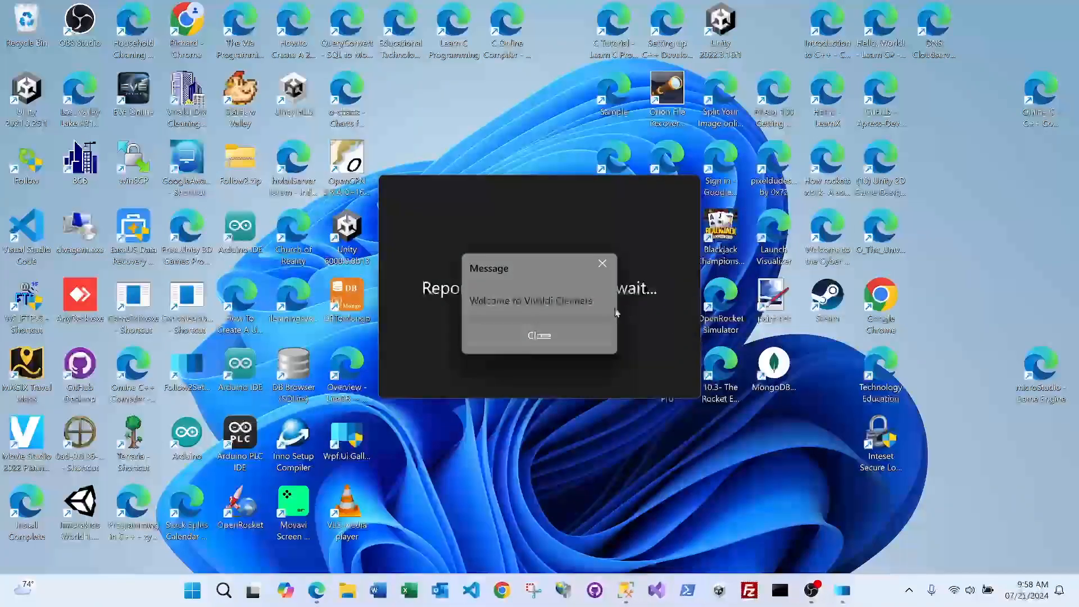
{"action": "left_click", "coordinate": [528, 333]}
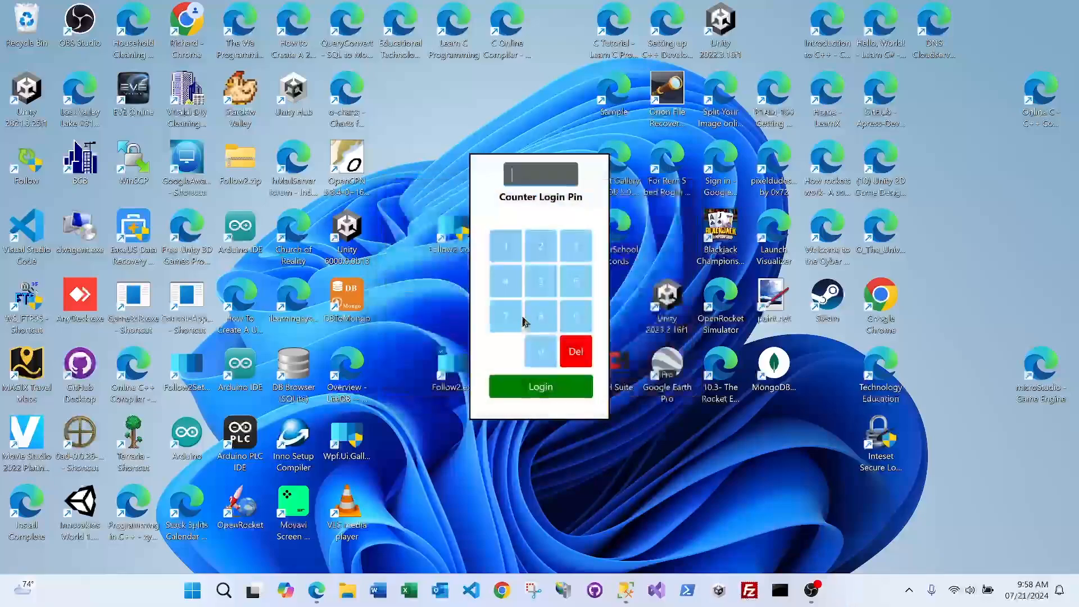
Log in with the counter PIN and search customers for 'test'
{"action": "type", "text": "4****"}
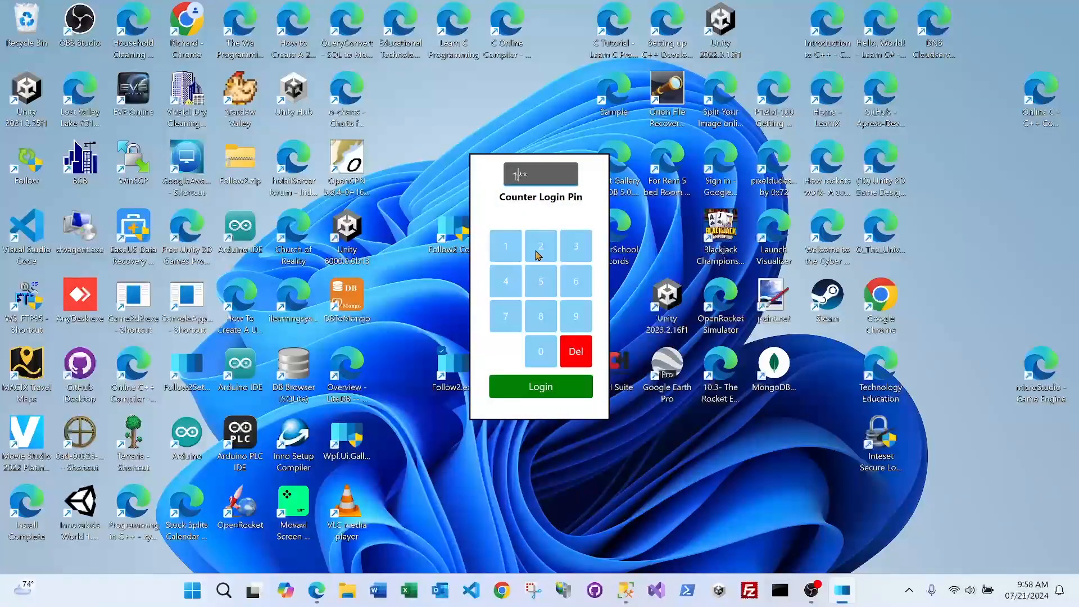
{"action": "left_click", "coordinate": [540, 387]}
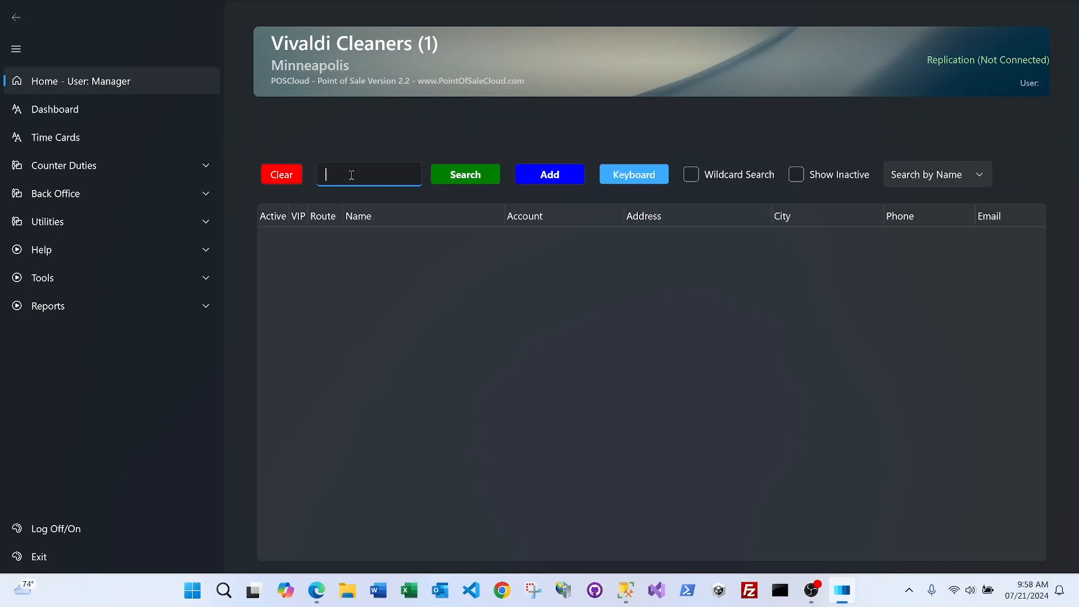
{"action": "type", "text": "test"}
{"action": "left_click_drag", "start_coordinate": [392, 174], "coordinate": [292, 174]}
{"action": "left_click", "coordinate": [471, 177]}
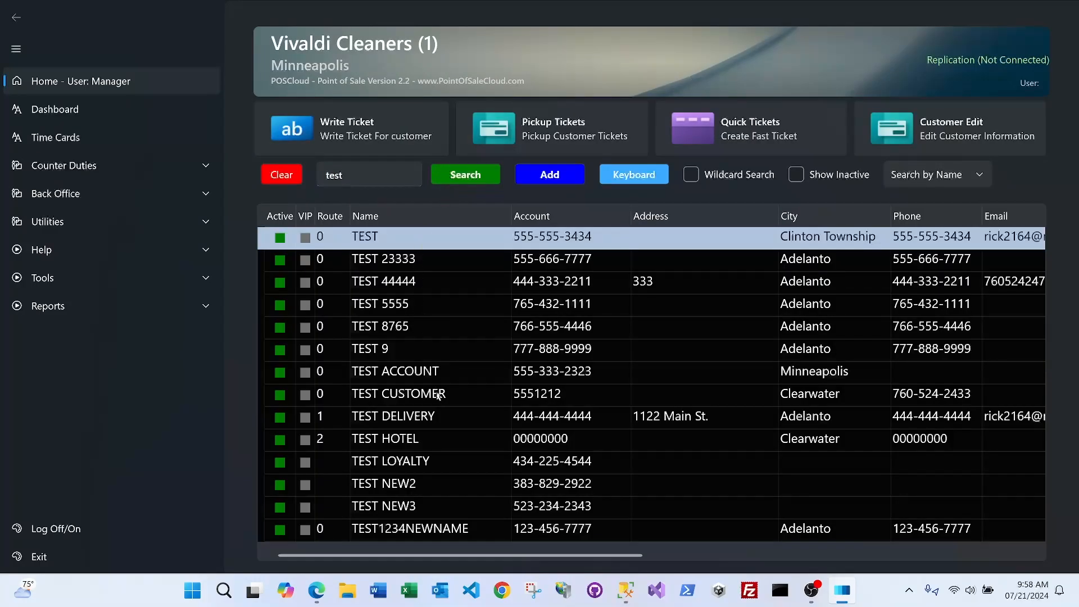
Replace the search term with 'joe', then with the new customer's phone number
{"action": "left_click_drag", "start_coordinate": [368, 176], "coordinate": [264, 176]}
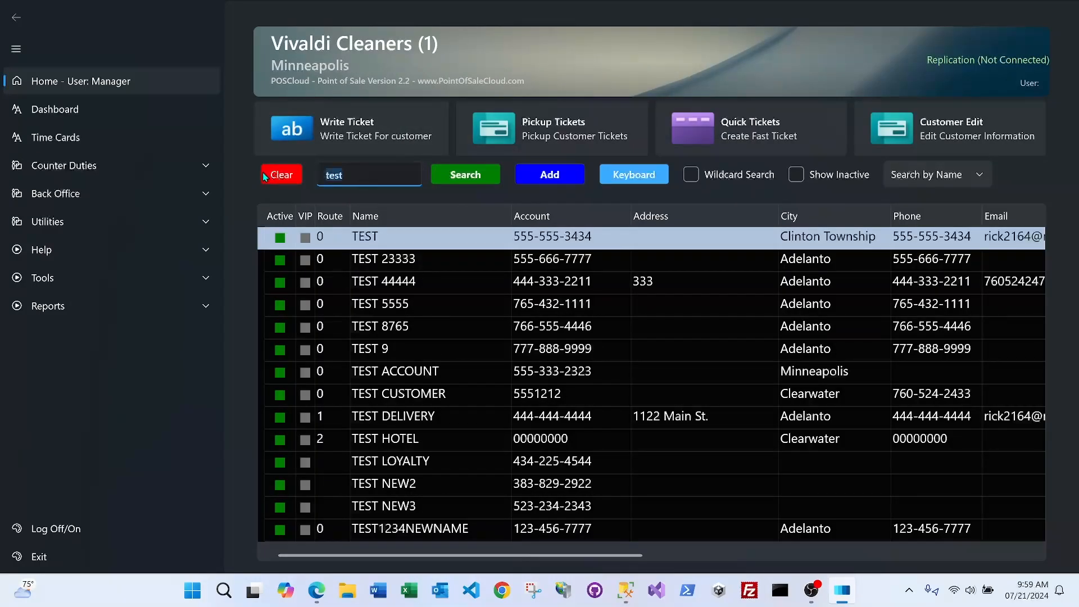
{"action": "type", "text": "joe"}
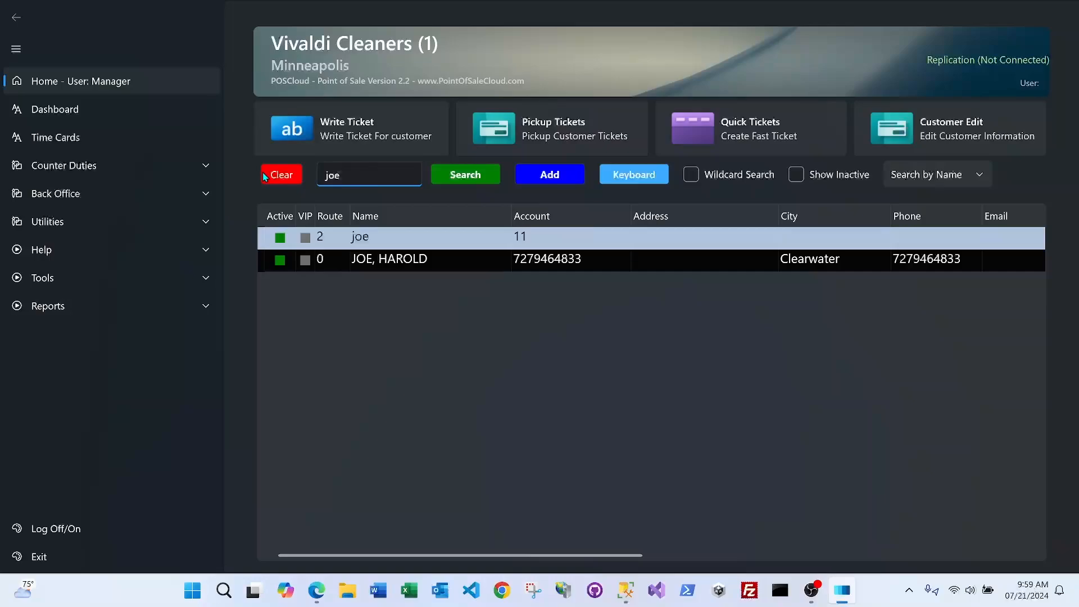
{"action": "left_click_drag", "start_coordinate": [360, 174], "coordinate": [306, 175]}
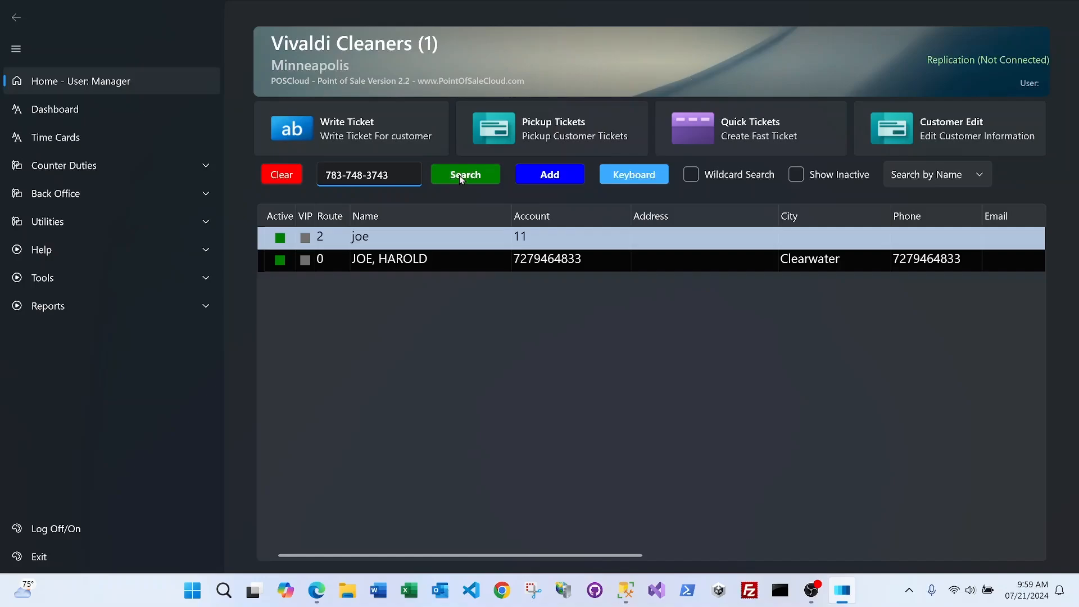
Add the unmatched phone number as a new customer, entering their full name in capitals, and save
{"action": "left_click", "coordinate": [460, 176]}
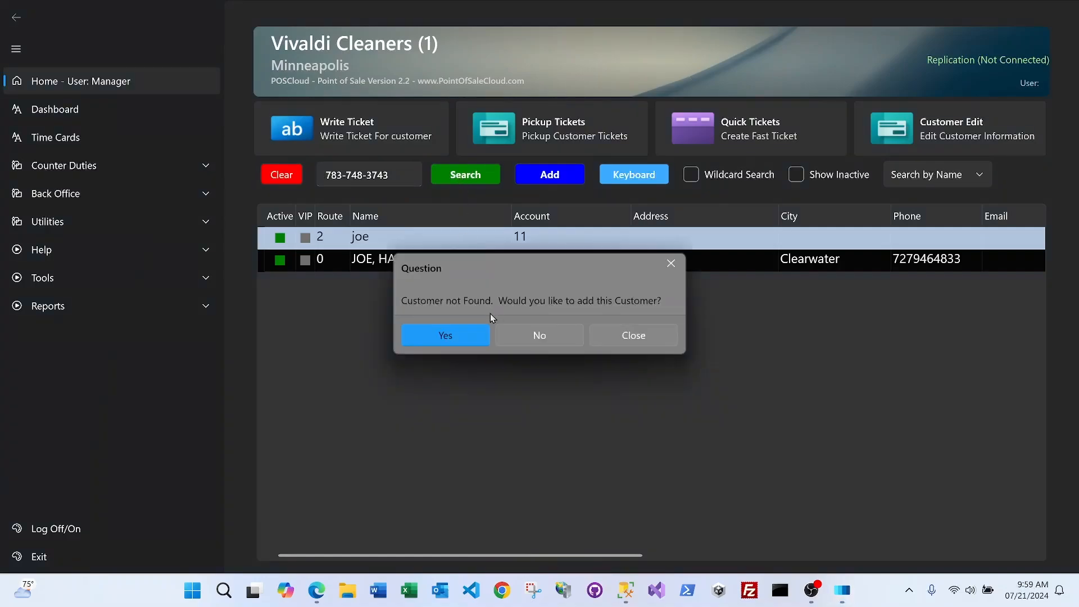
{"action": "left_click", "coordinate": [470, 337]}
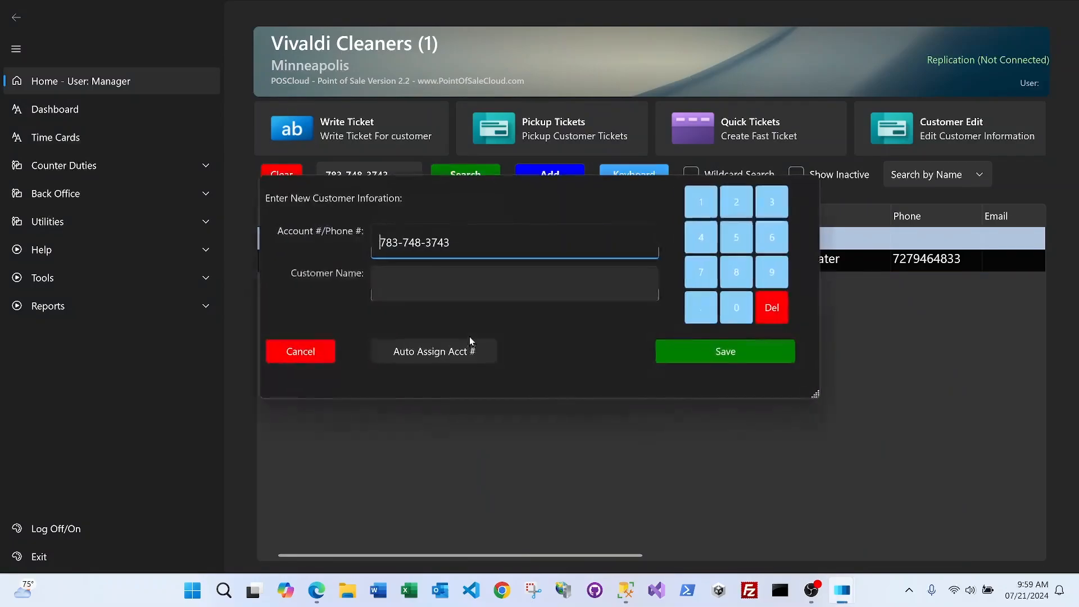
{"action": "left_click", "coordinate": [462, 280]}
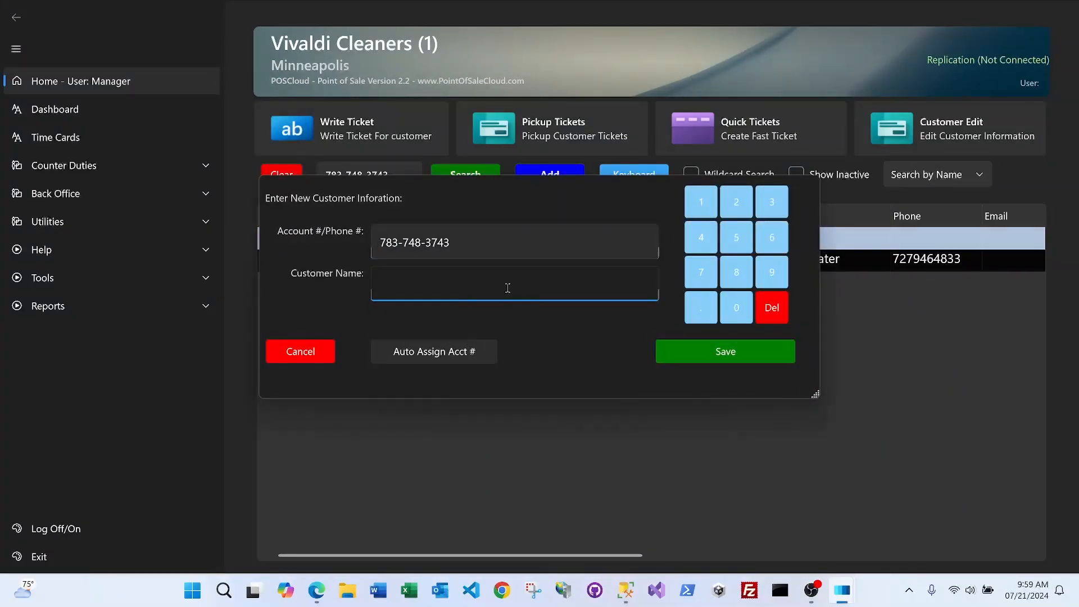
{"action": "key", "text": "Caps_Lock"}
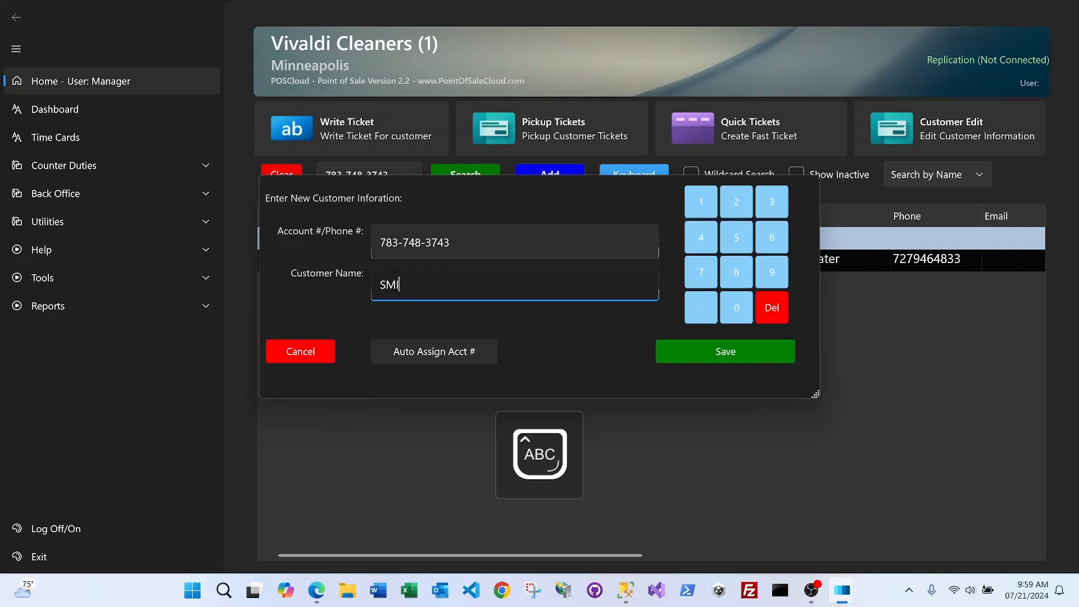
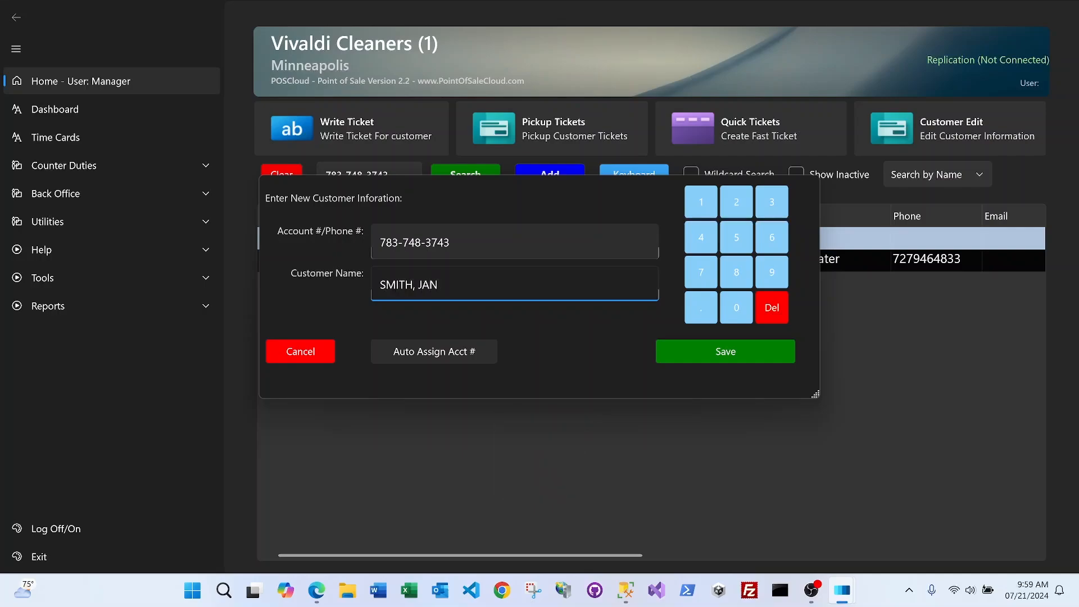
{"action": "left_click", "coordinate": [725, 354]}
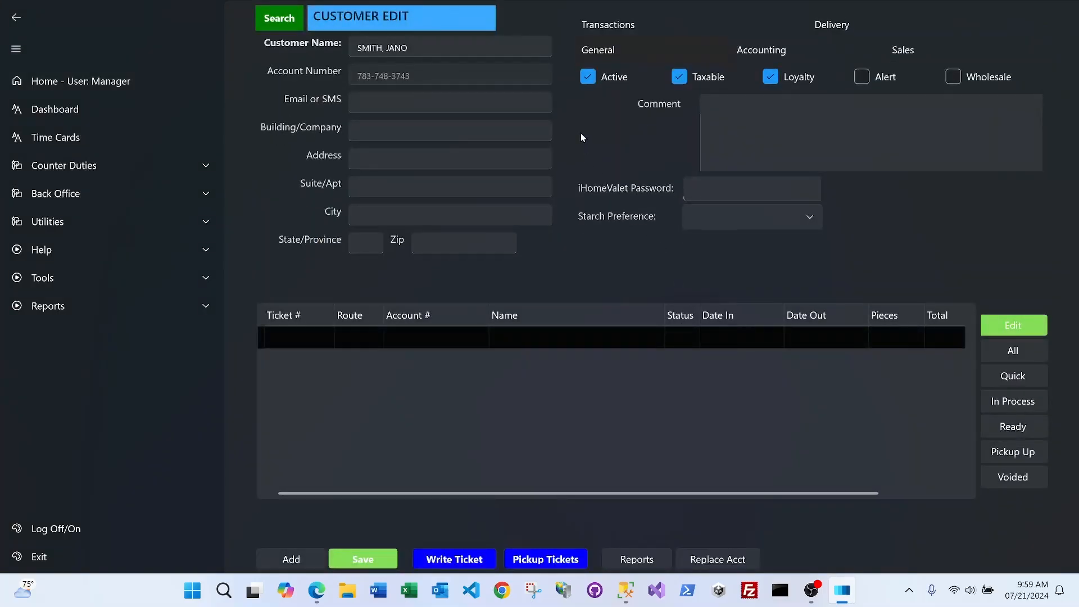
{"action": "left_click", "coordinate": [423, 97]}
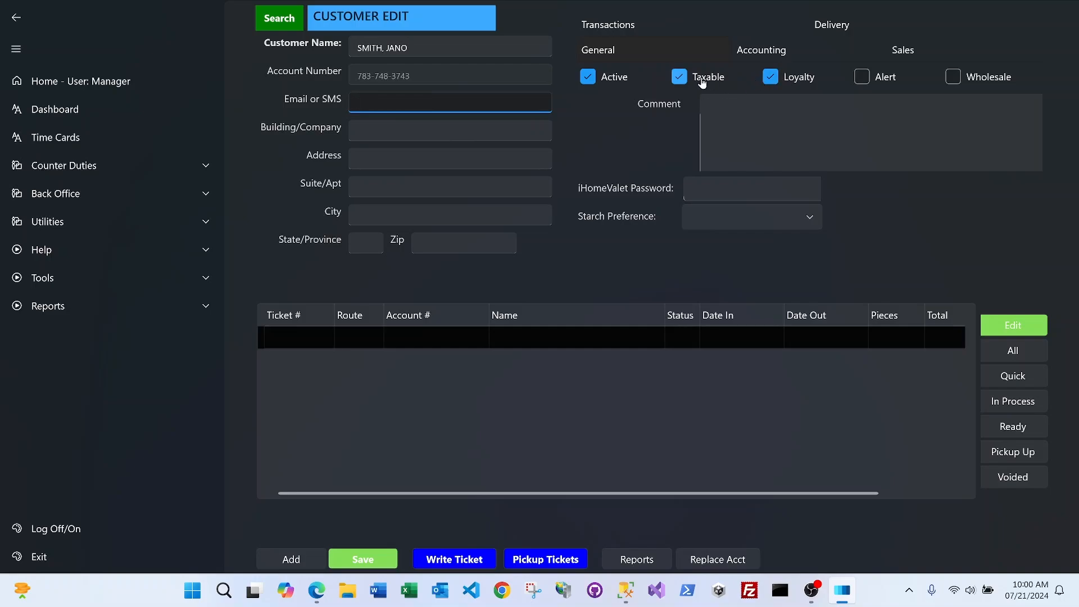
{"action": "left_click", "coordinate": [387, 163]}
{"action": "left_click", "coordinate": [386, 185]}
{"action": "left_click", "coordinate": [384, 213]}
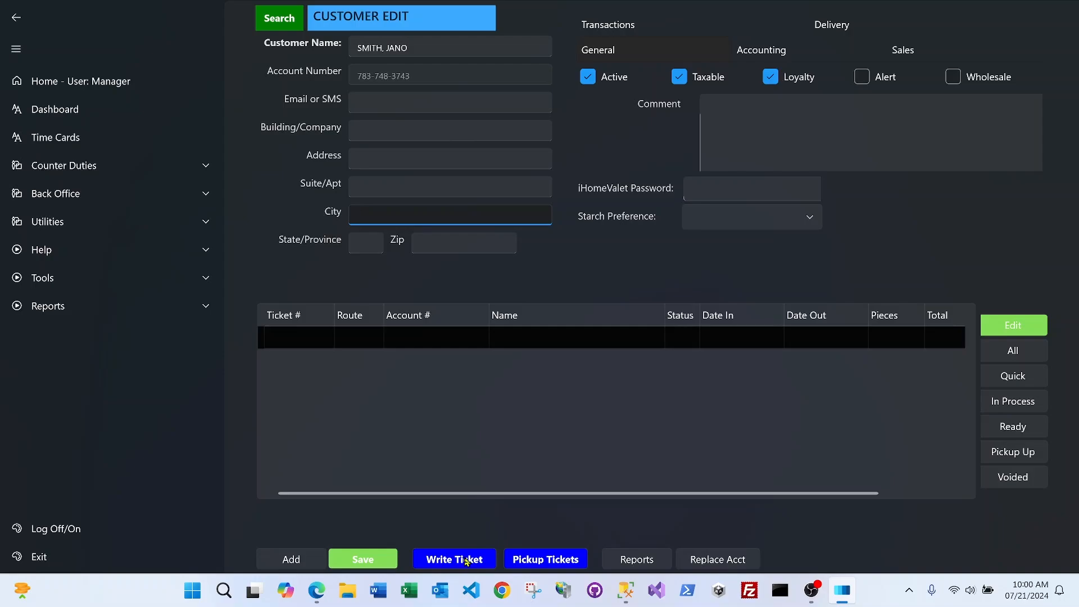
{"action": "left_click", "coordinate": [466, 560]}
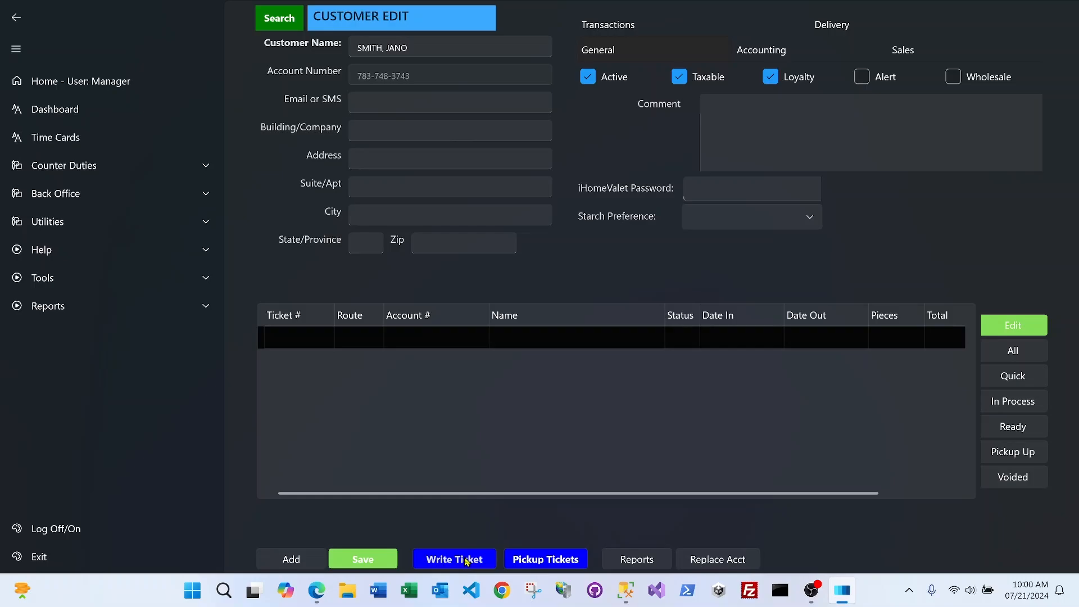
Start ticket 200189 for the customer with 3 Scarf dry-cleaning items at $30.00
{"action": "left_click", "coordinate": [465, 560]}
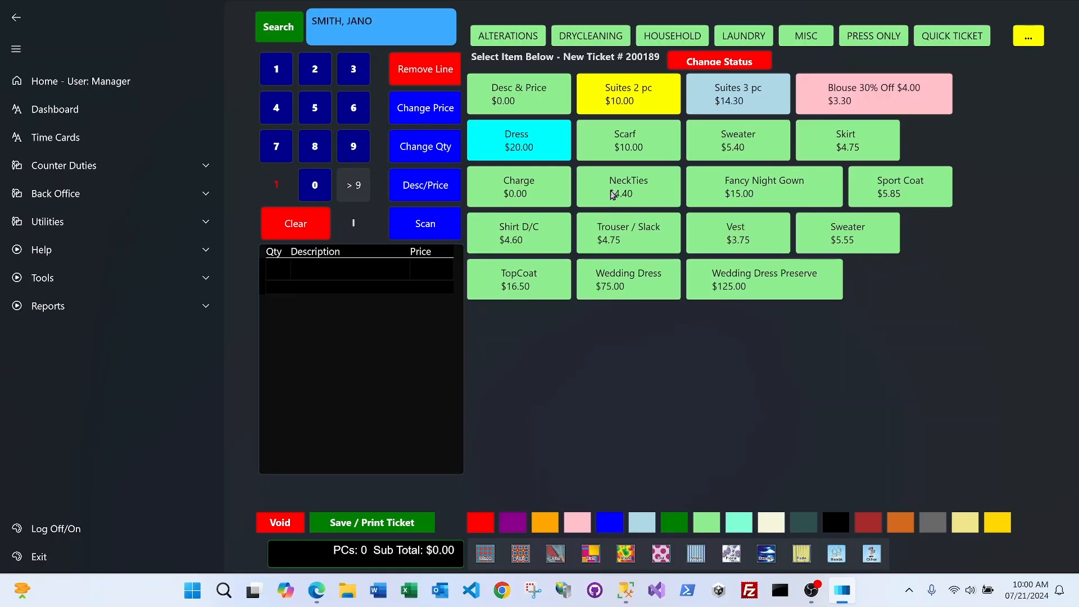
{"action": "left_click", "coordinate": [355, 74]}
{"action": "left_click", "coordinate": [630, 149]}
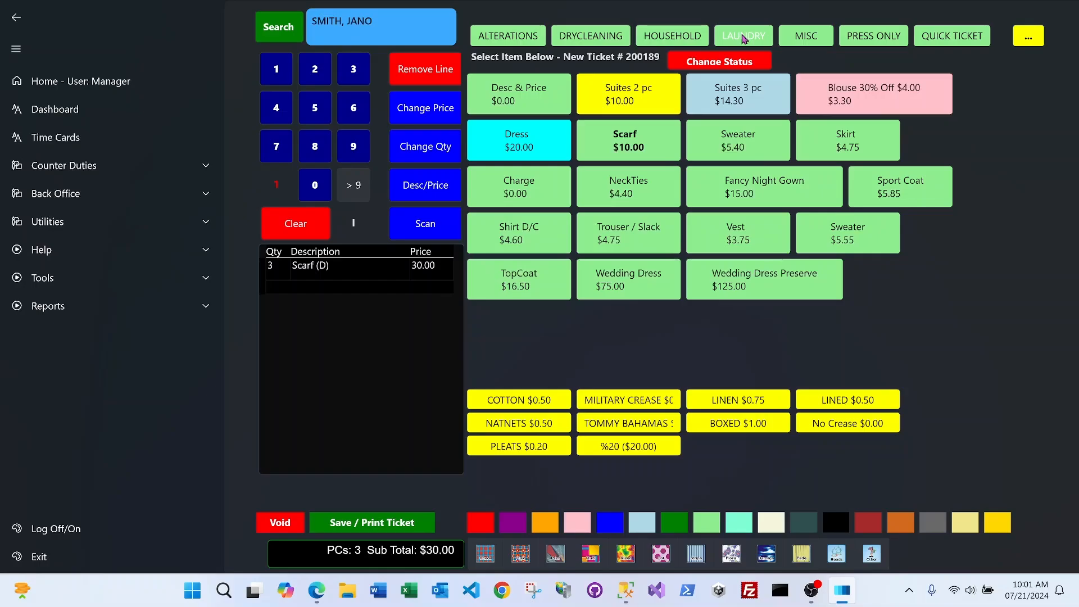
Add 2 laundry Robes with Light Starch at $20.36, bringing the subtotal to $50.36
{"action": "left_click", "coordinate": [744, 39]}
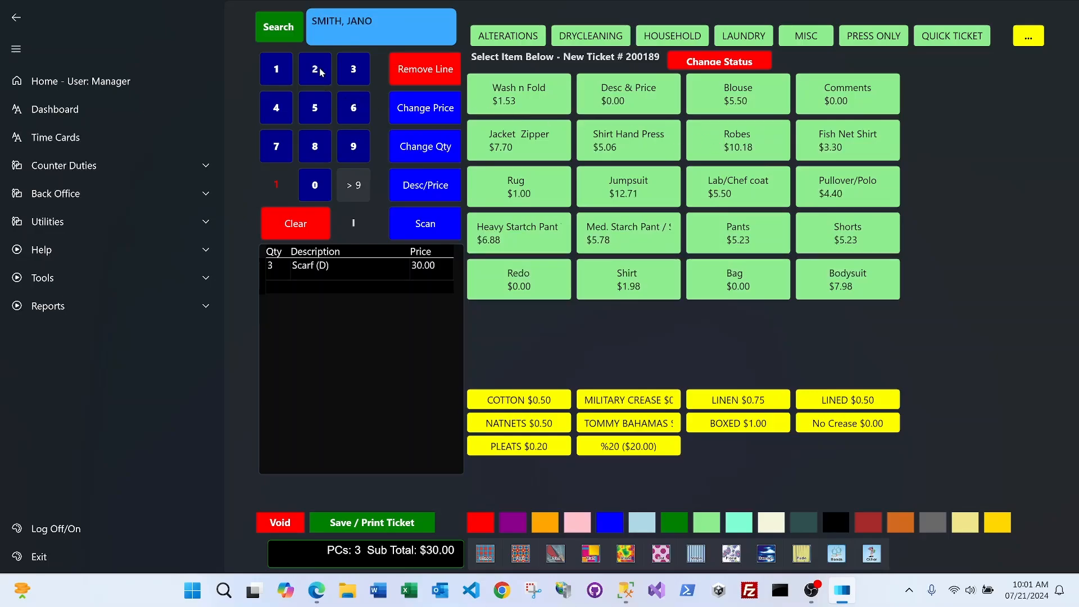
{"action": "left_click", "coordinate": [741, 143]}
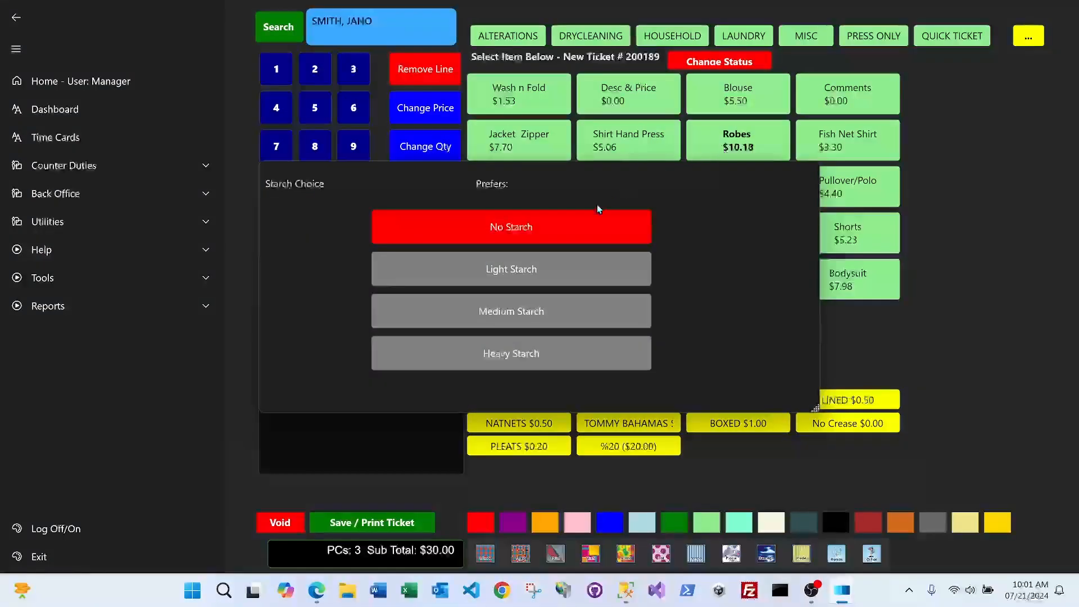
{"action": "left_click", "coordinate": [514, 273]}
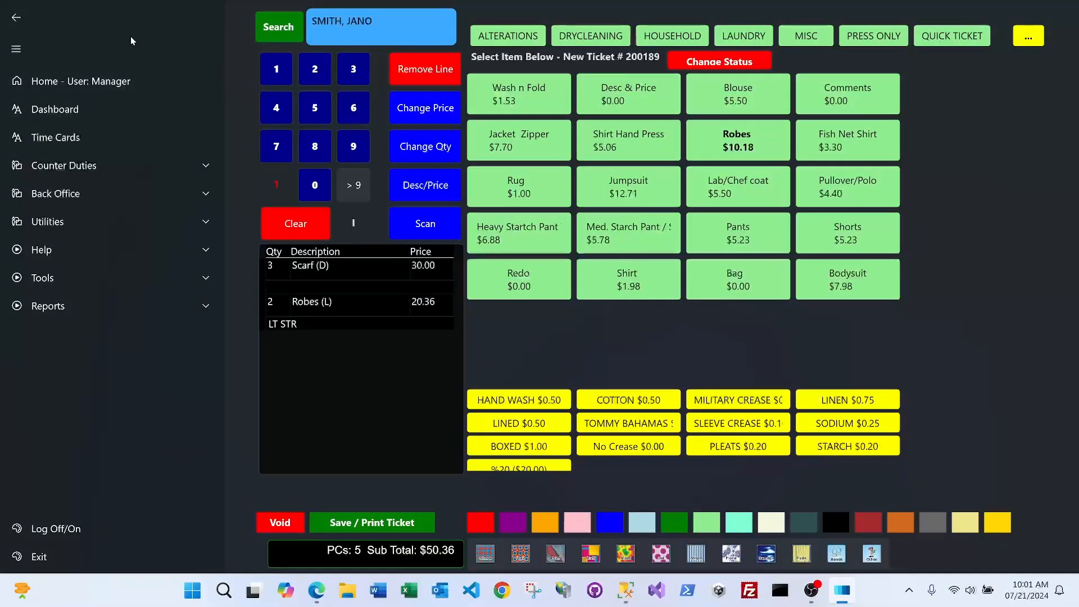
{"action": "left_click", "coordinate": [16, 53]}
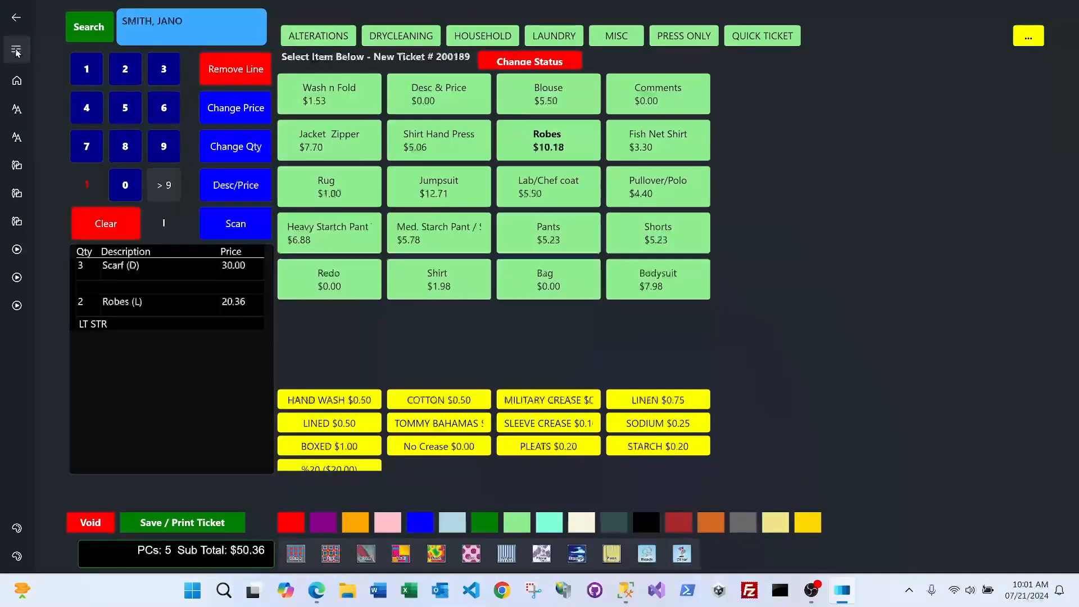
Tag the robes line with Green and Beige colours and a Multi pattern
{"action": "left_click", "coordinate": [16, 51]}
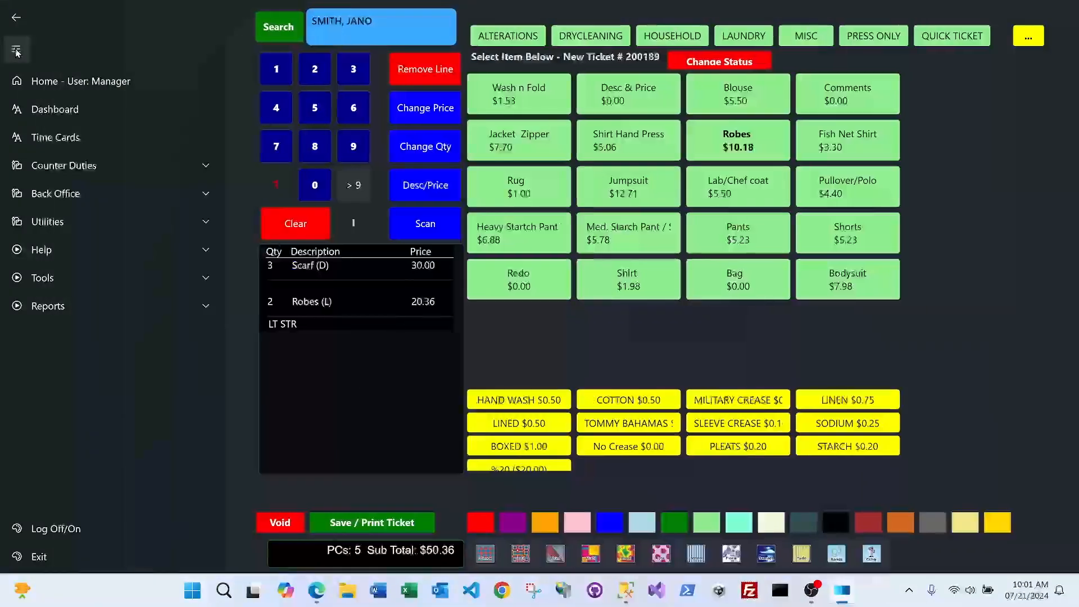
{"action": "left_click", "coordinate": [16, 51]}
{"action": "left_click", "coordinate": [16, 51]}
{"action": "left_click", "coordinate": [16, 51]}
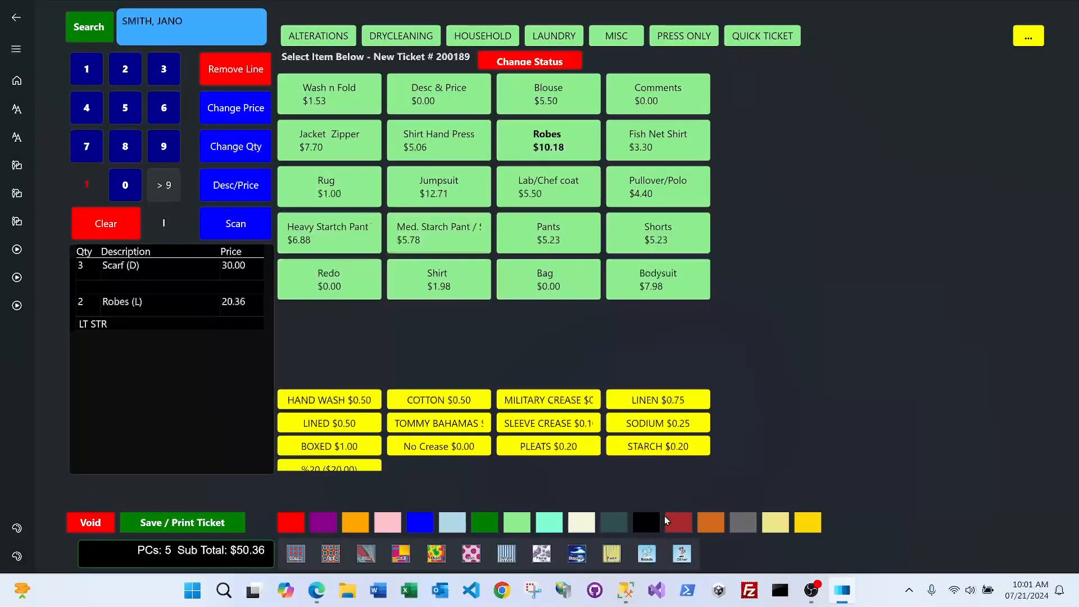
{"action": "left_click", "coordinate": [485, 520]}
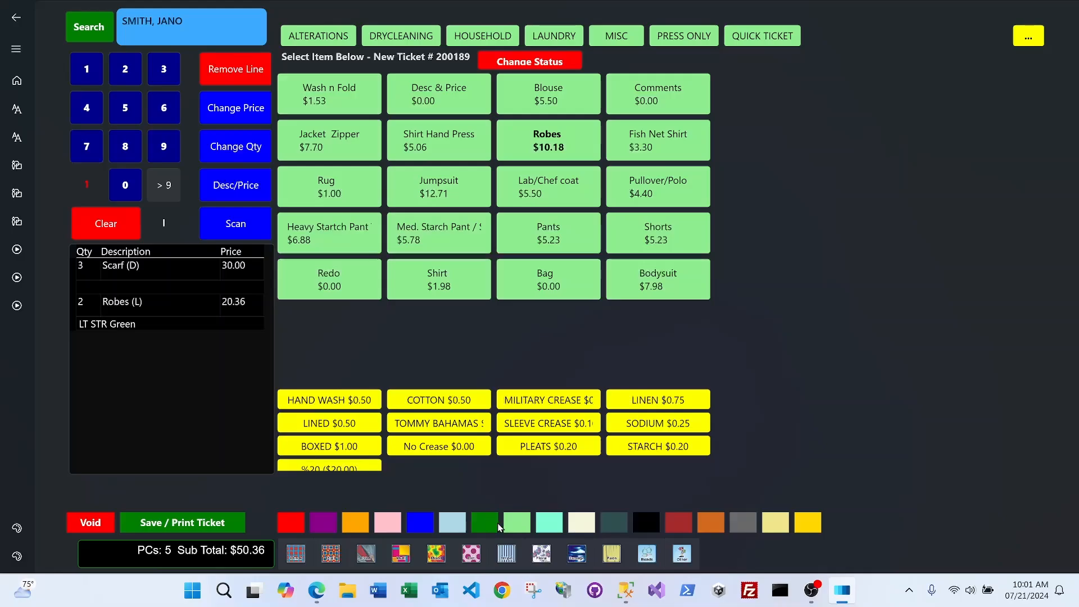
{"action": "left_click", "coordinate": [582, 525]}
{"action": "left_click", "coordinate": [400, 555]}
Add 12 Blouses with Light Starch and Cotton at $66.50, making the subtotal $116.86
{"action": "left_click", "coordinate": [164, 186]}
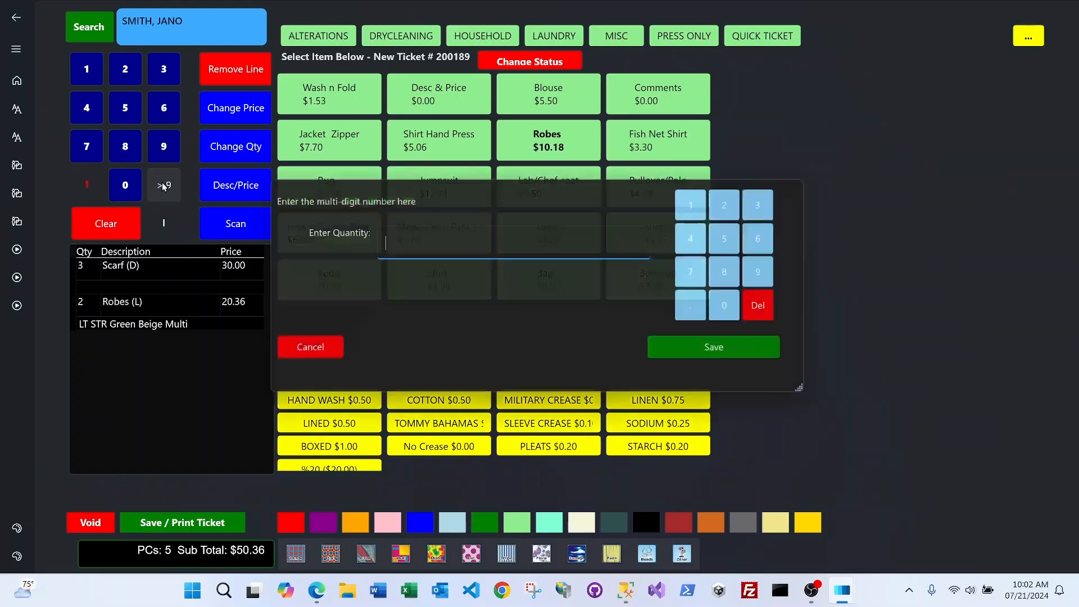
{"action": "left_click", "coordinate": [709, 203]}
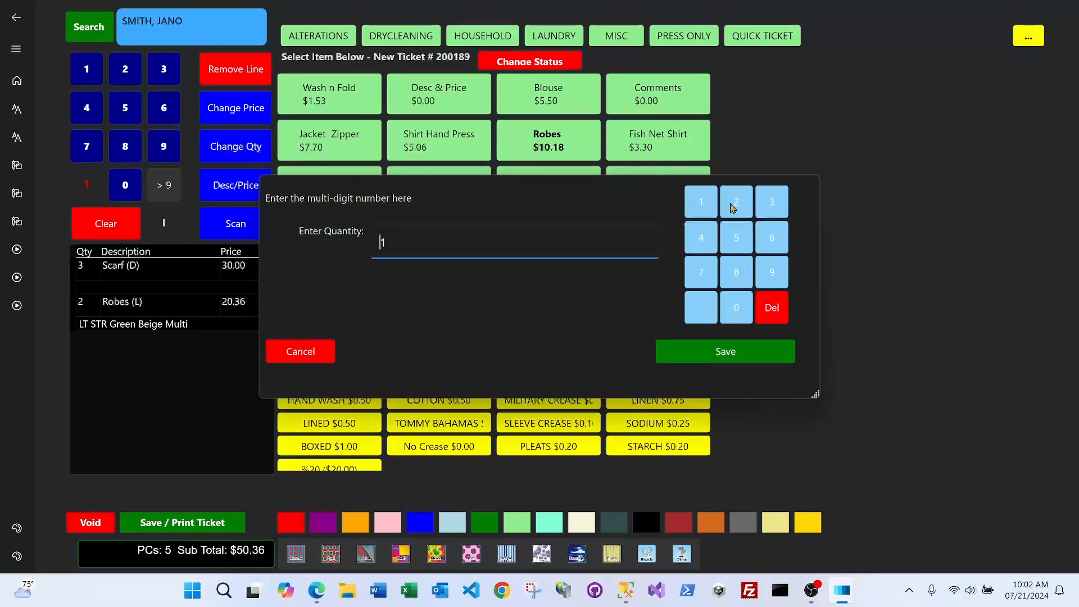
{"action": "left_click", "coordinate": [737, 203]}
{"action": "left_click", "coordinate": [725, 351]}
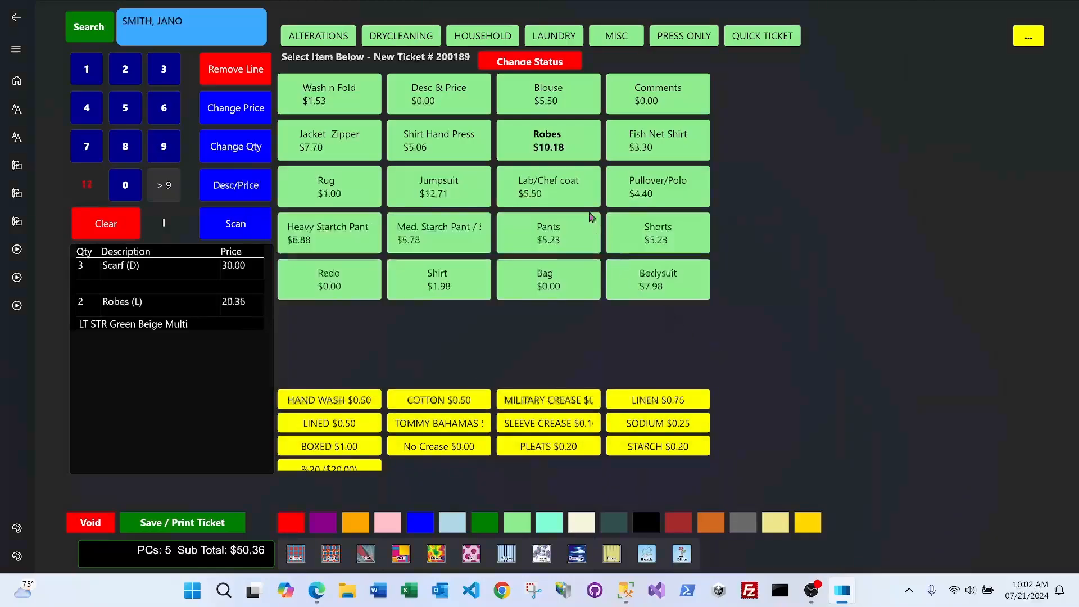
{"action": "left_click", "coordinate": [528, 89]}
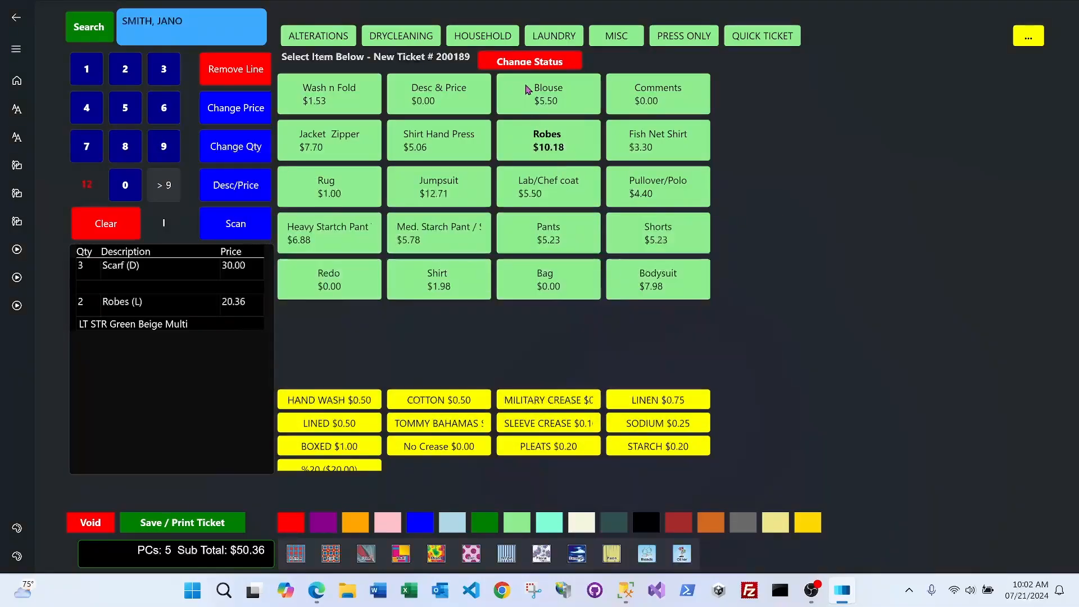
{"action": "left_click", "coordinate": [508, 271]}
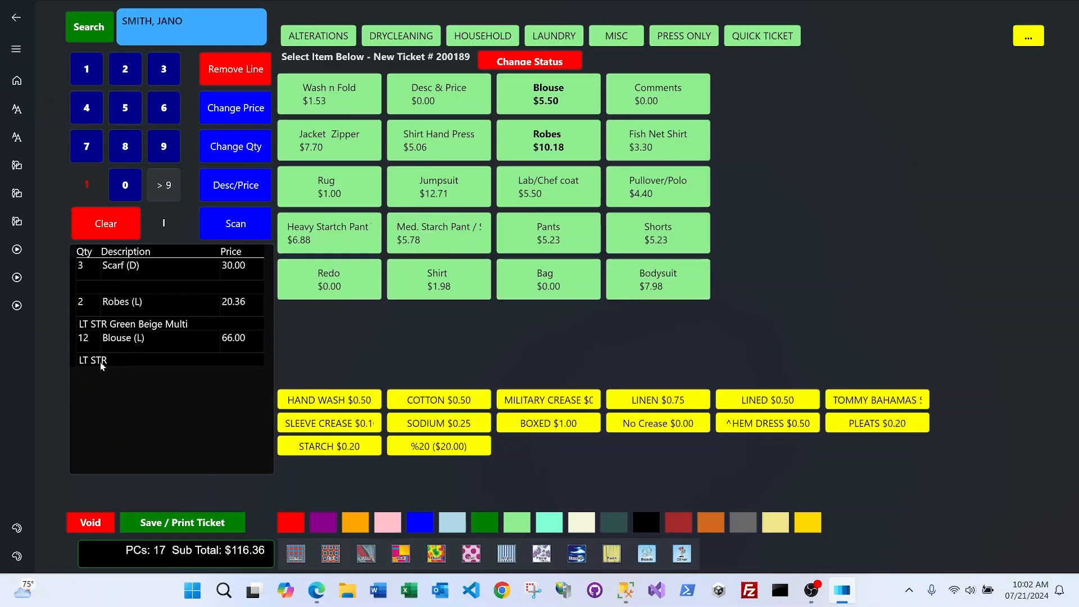
{"action": "left_click", "coordinate": [441, 401]}
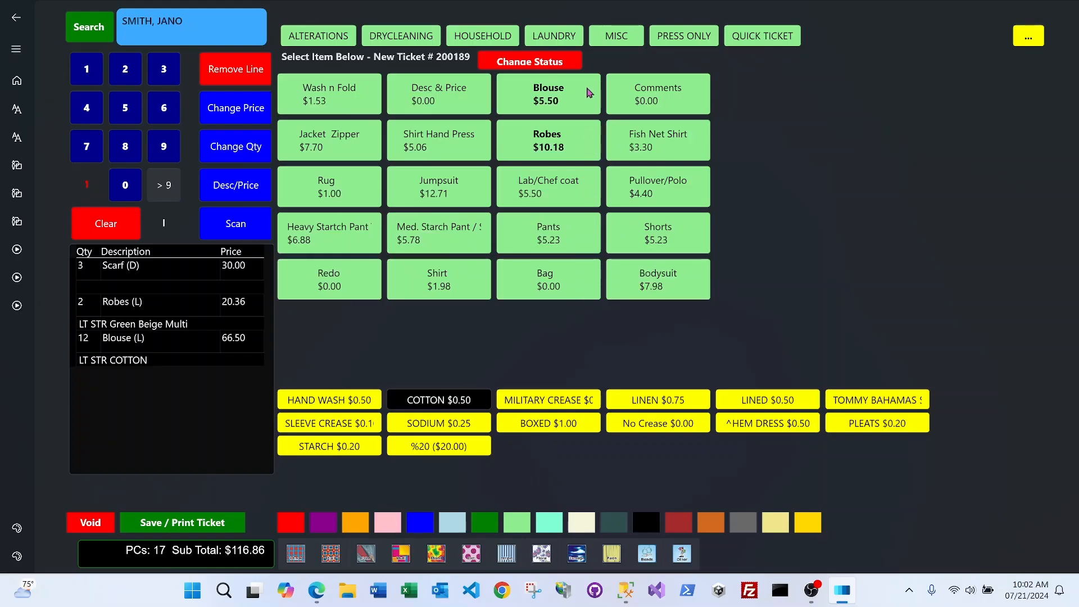
Add one household Curtains (pleat) with 22 pleats at $33.00, subtotal $149.86
{"action": "left_click", "coordinate": [485, 37]}
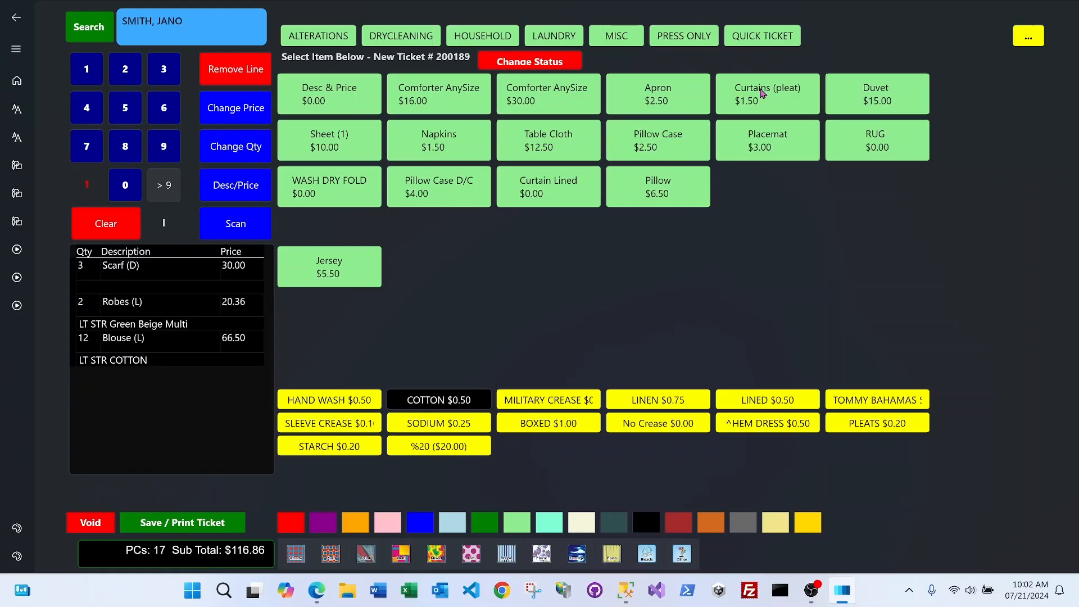
{"action": "left_click", "coordinate": [761, 93]}
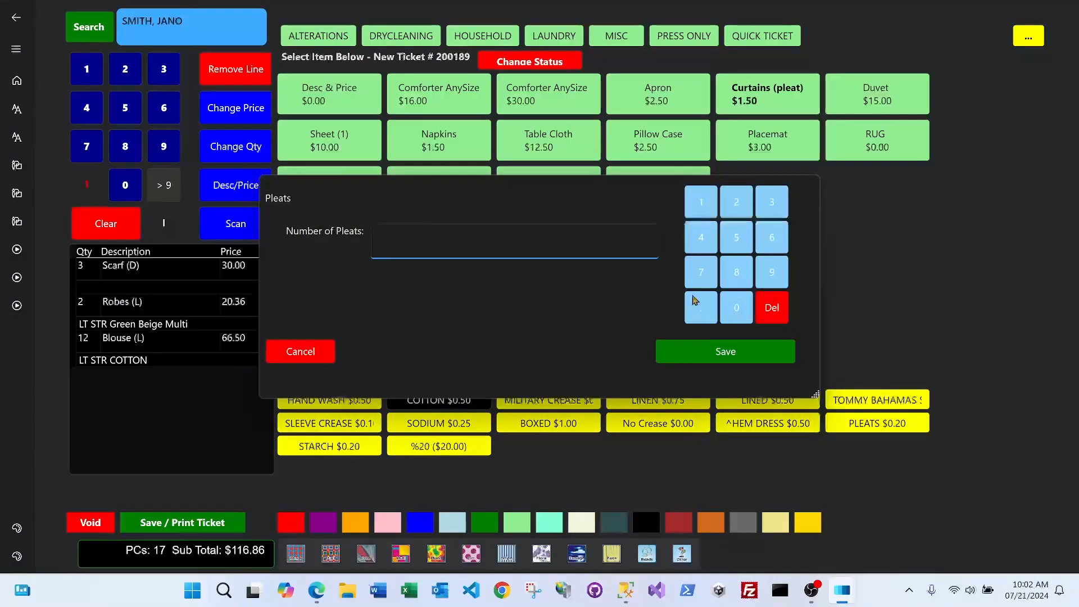
{"action": "left_click", "coordinate": [736, 204]}
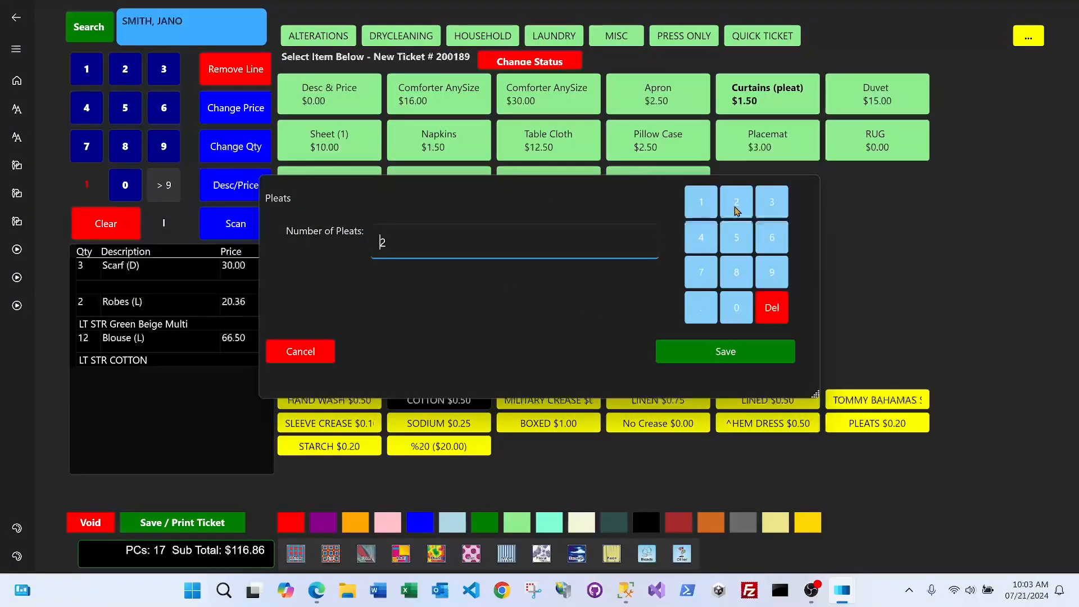
{"action": "left_click", "coordinate": [736, 208]}
{"action": "left_click", "coordinate": [728, 351]}
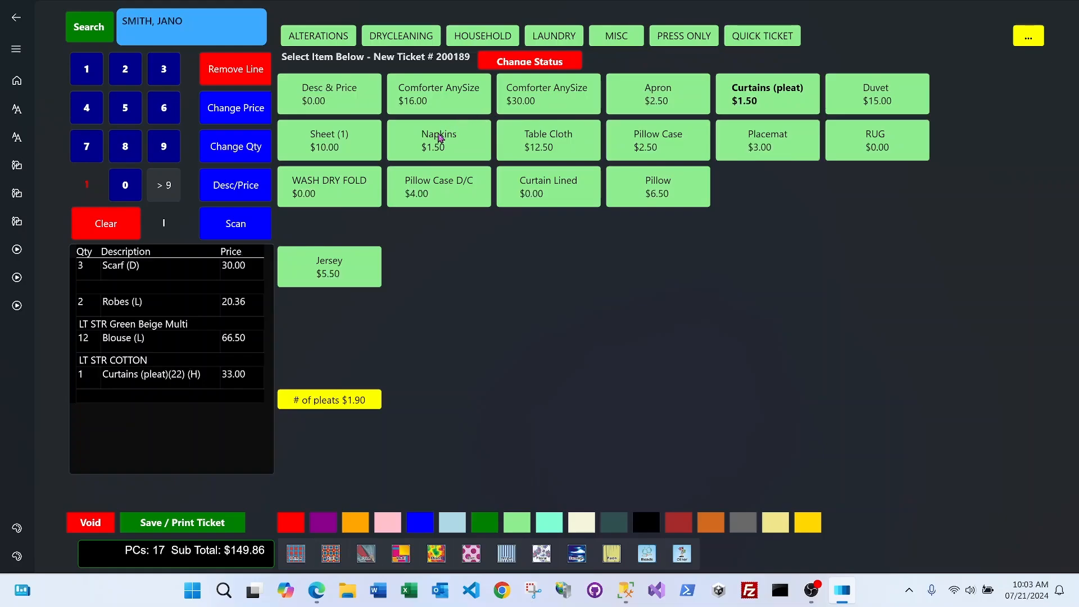
Add 6 Napkins and a dry-cleaned Skirt tagged light brown, subtotal $163.61
{"action": "left_click", "coordinate": [164, 107]}
{"action": "left_click", "coordinate": [448, 143]}
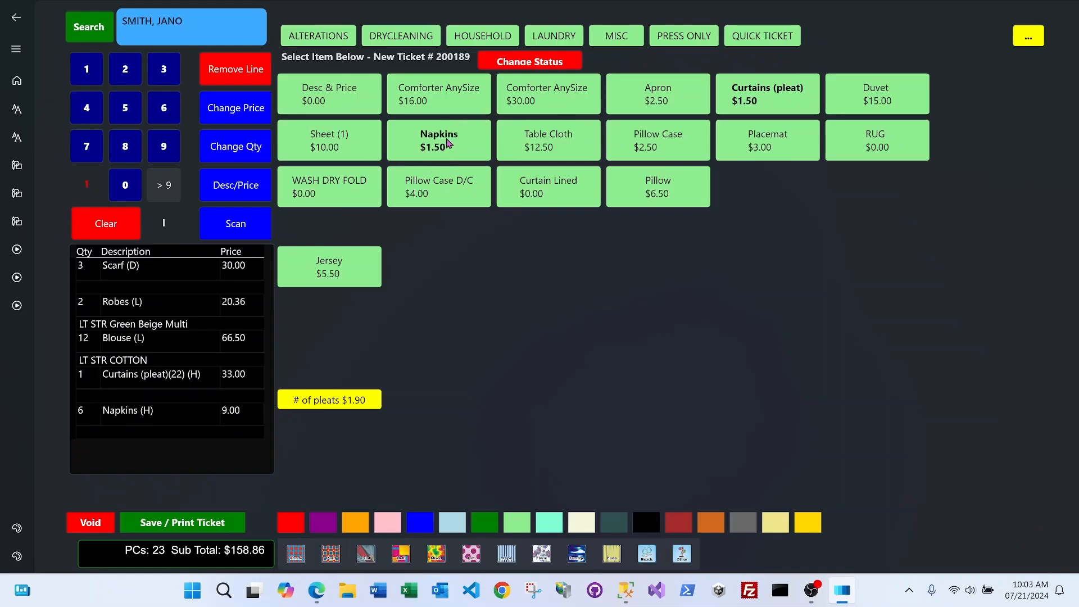
{"action": "left_click", "coordinate": [388, 36]}
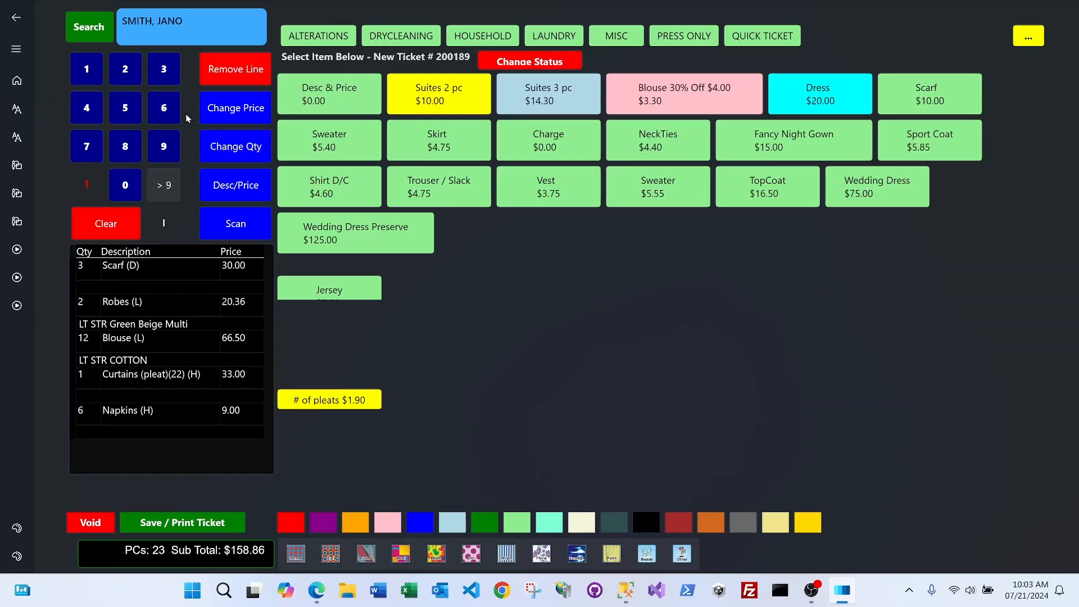
{"action": "left_click", "coordinate": [444, 149]}
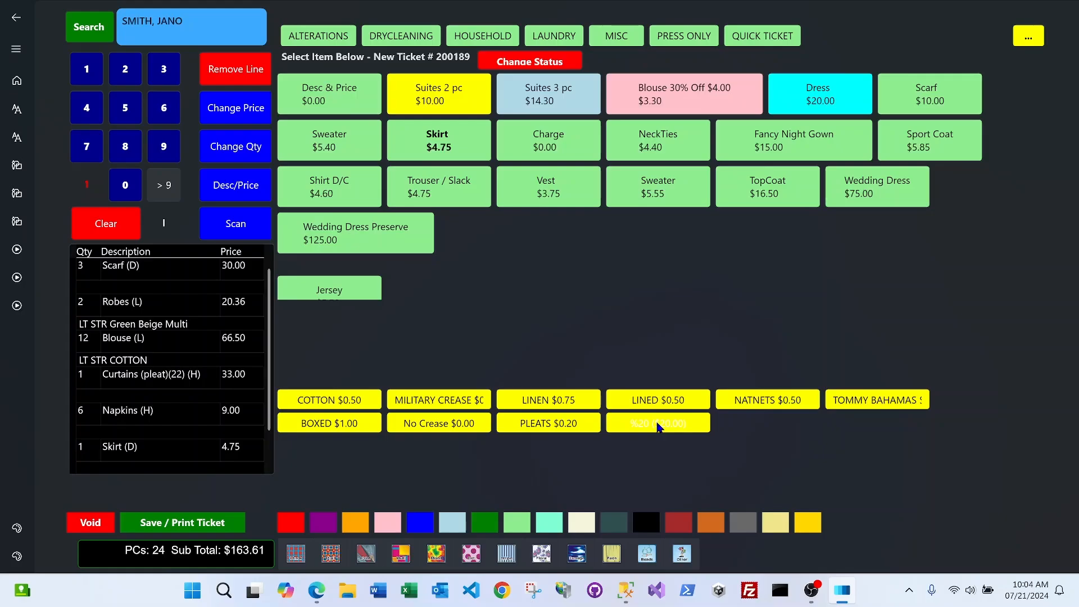
{"action": "left_click", "coordinate": [709, 524]}
Attach the faded-item warning comment to the light brown Skirt line and show MISC items
{"action": "left_click", "coordinate": [613, 556]}
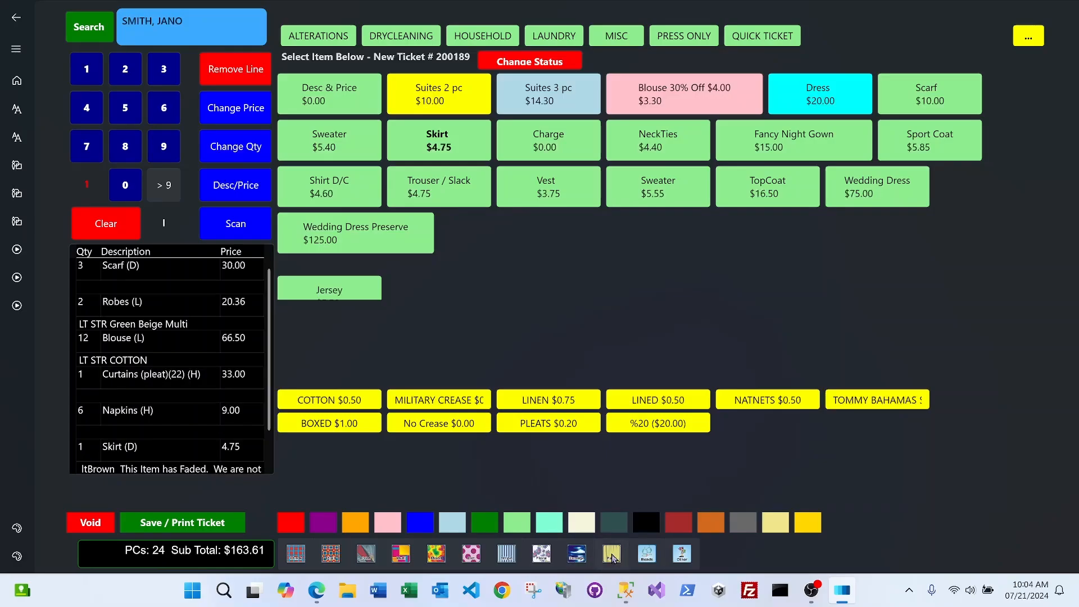
{"action": "scroll", "coordinate": [217, 359], "scroll_direction": "down", "scroll_amount": 1}
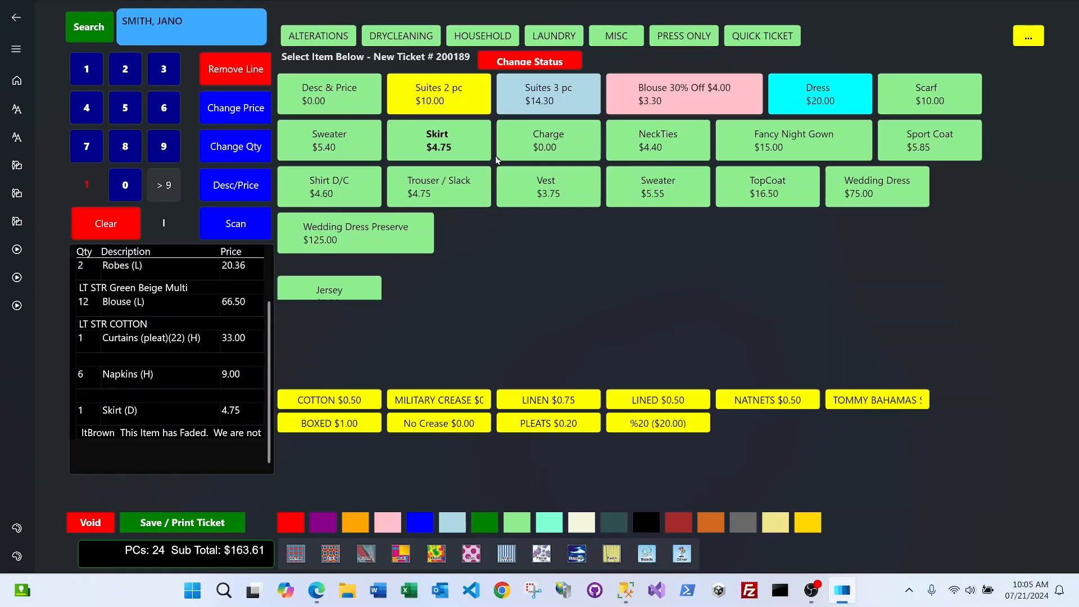
{"action": "left_click", "coordinate": [612, 38]}
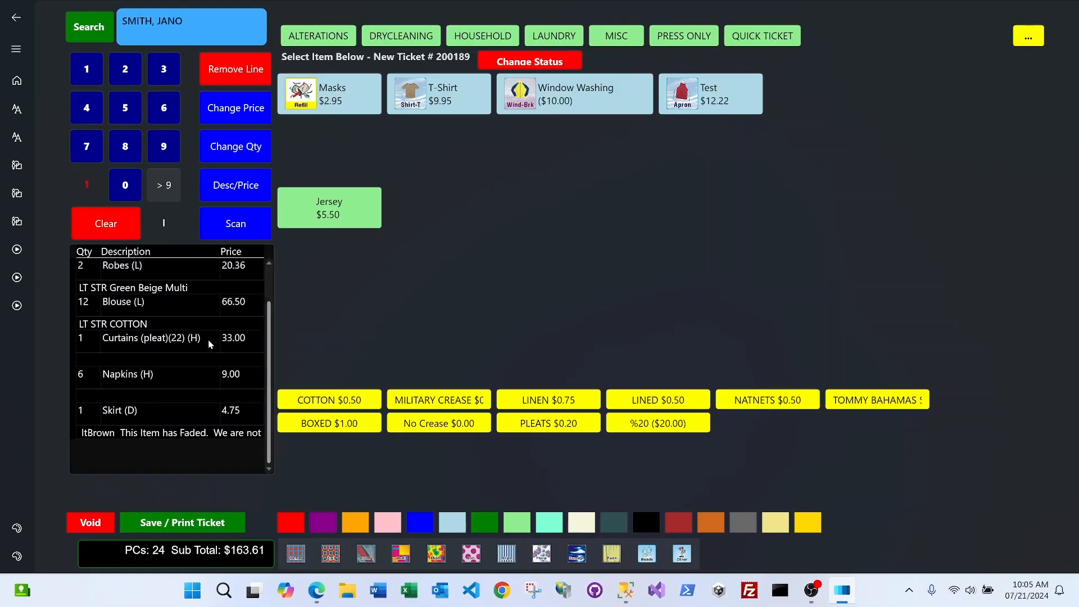
Set the Napkins line's price to 5
{"action": "left_click", "coordinate": [158, 376]}
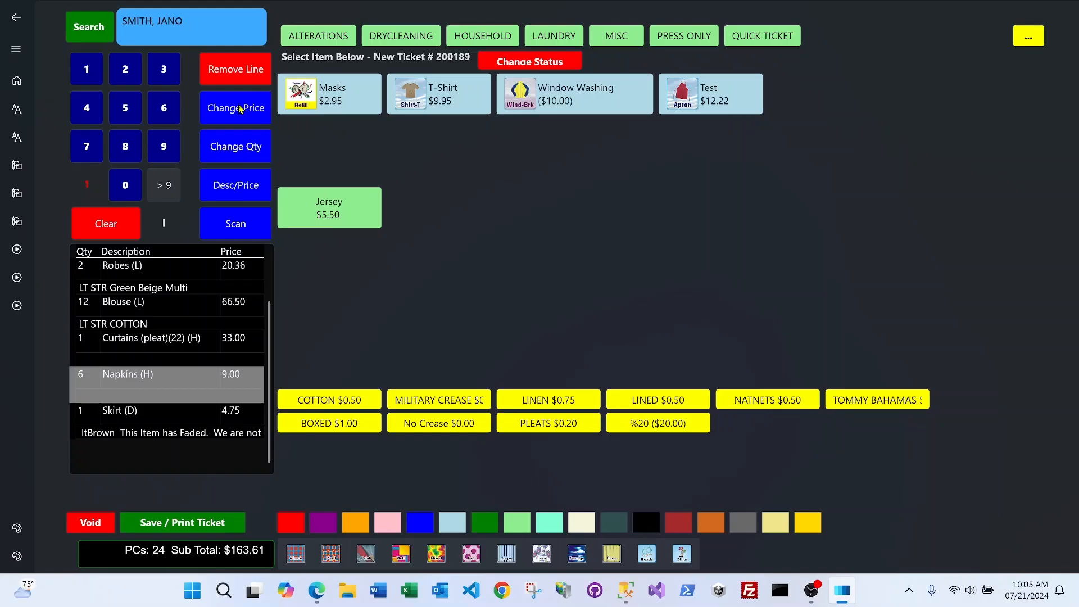
{"action": "left_click", "coordinate": [239, 108]}
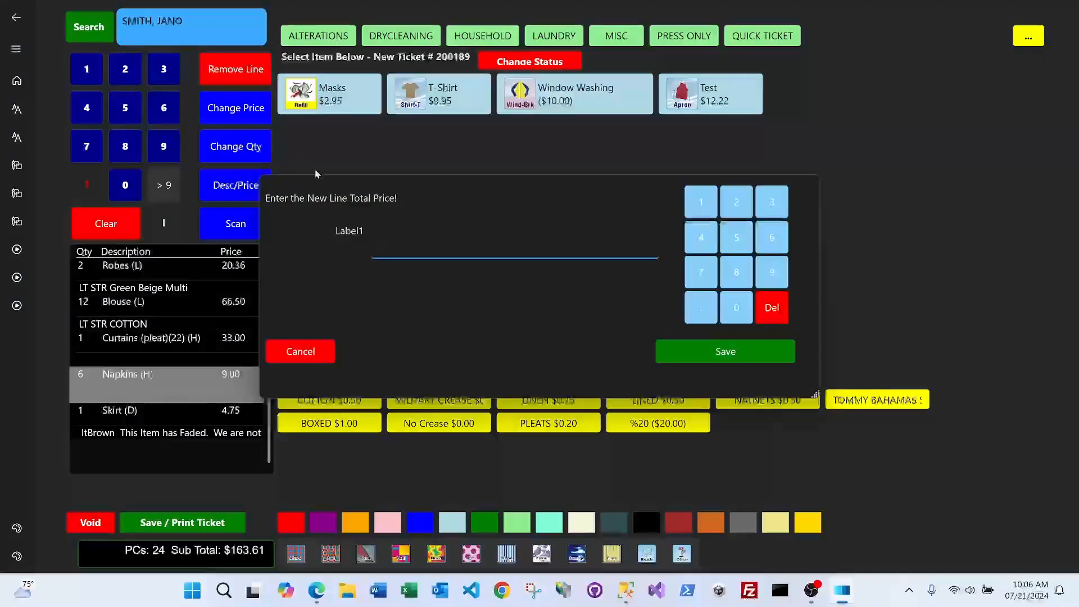
{"action": "left_click", "coordinate": [733, 241]}
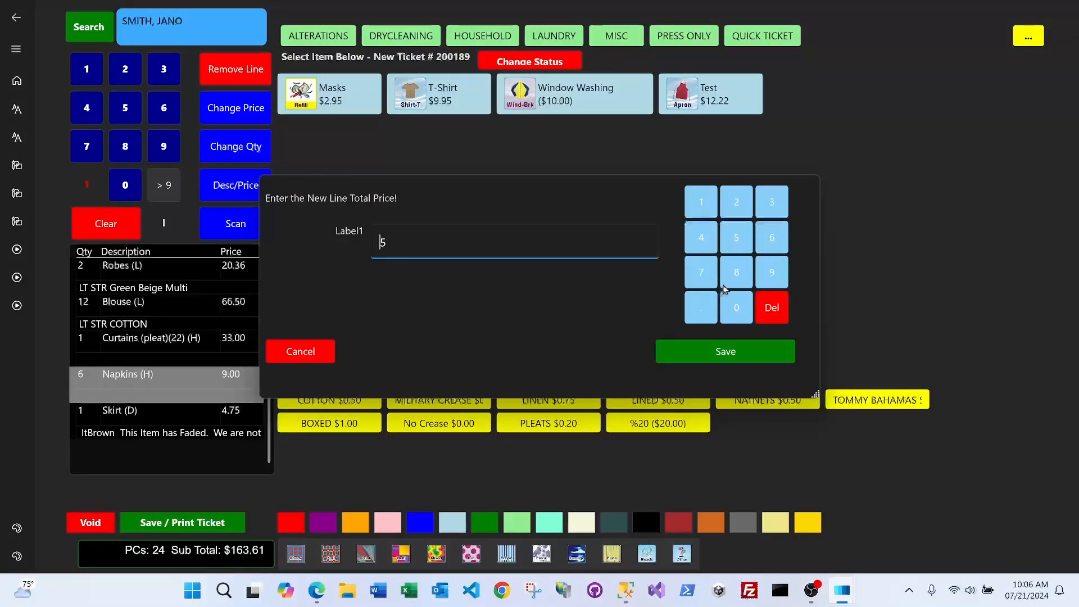
{"action": "left_click", "coordinate": [727, 352]}
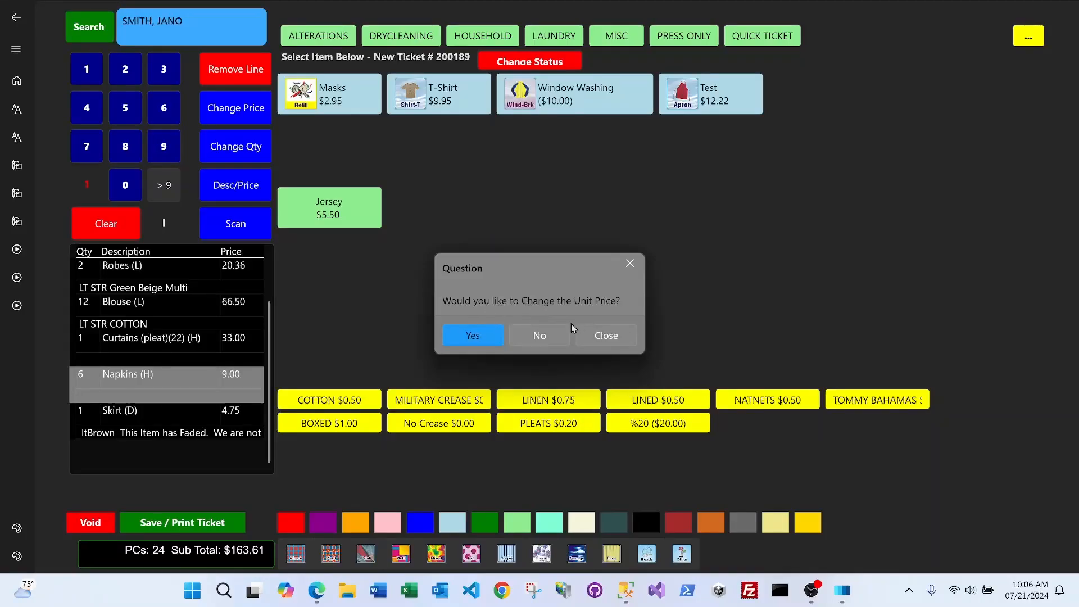
{"action": "left_click", "coordinate": [540, 335]}
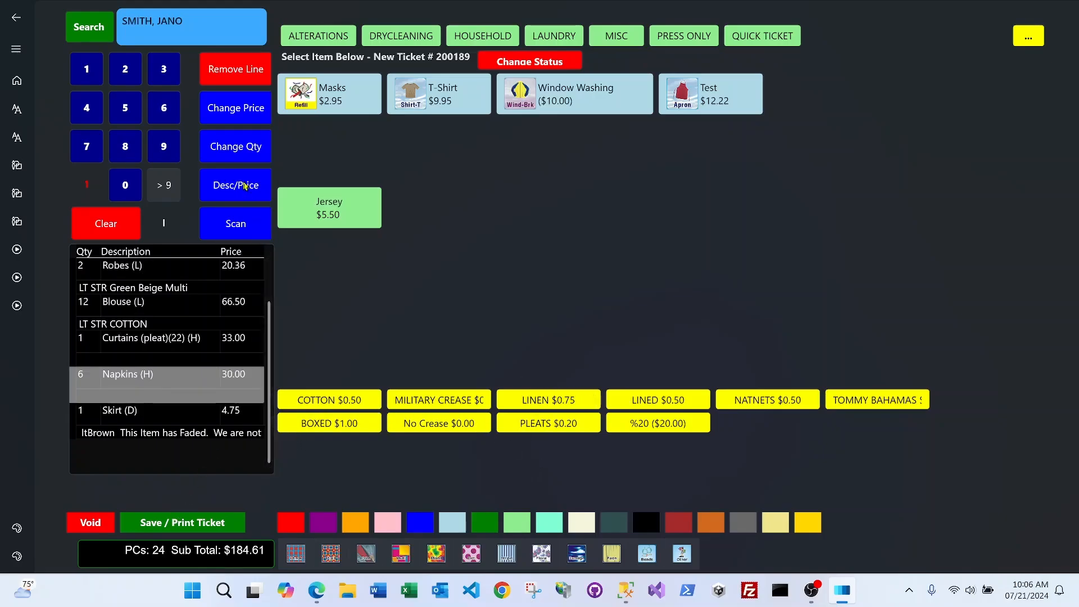
Change the Napkins quantity to 4, making the line $20.00 and the subtotal $174.61
{"action": "left_click", "coordinate": [244, 152]}
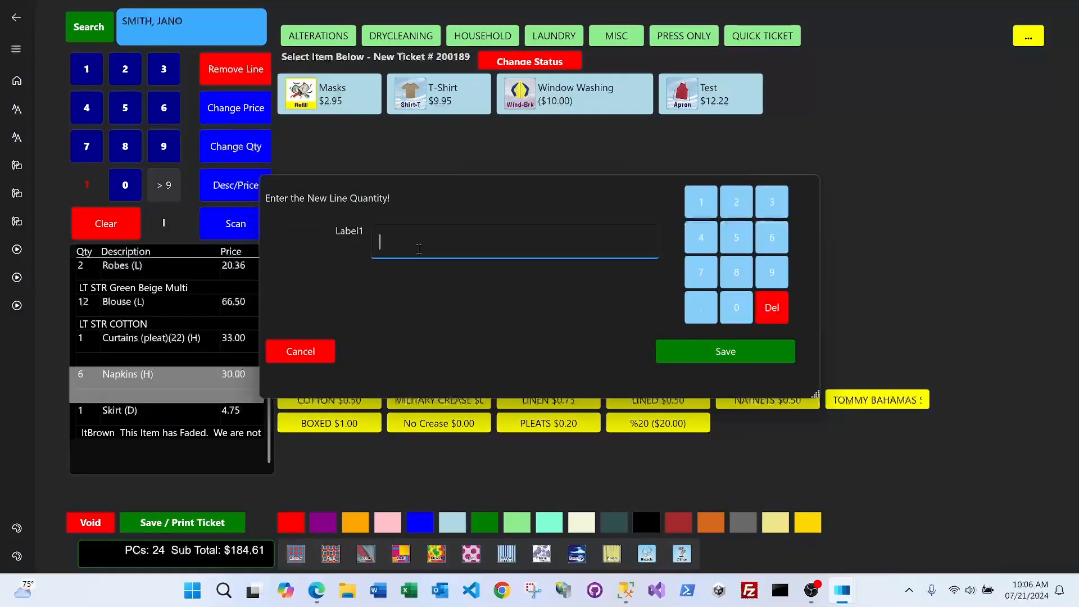
{"action": "left_click", "coordinate": [709, 240]}
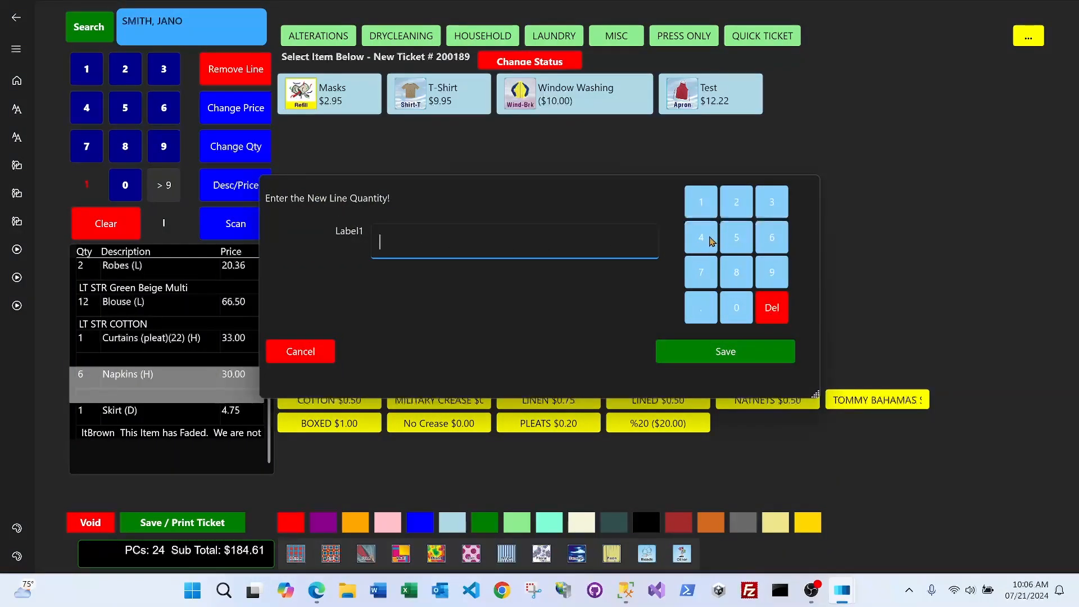
{"action": "left_click", "coordinate": [712, 346]}
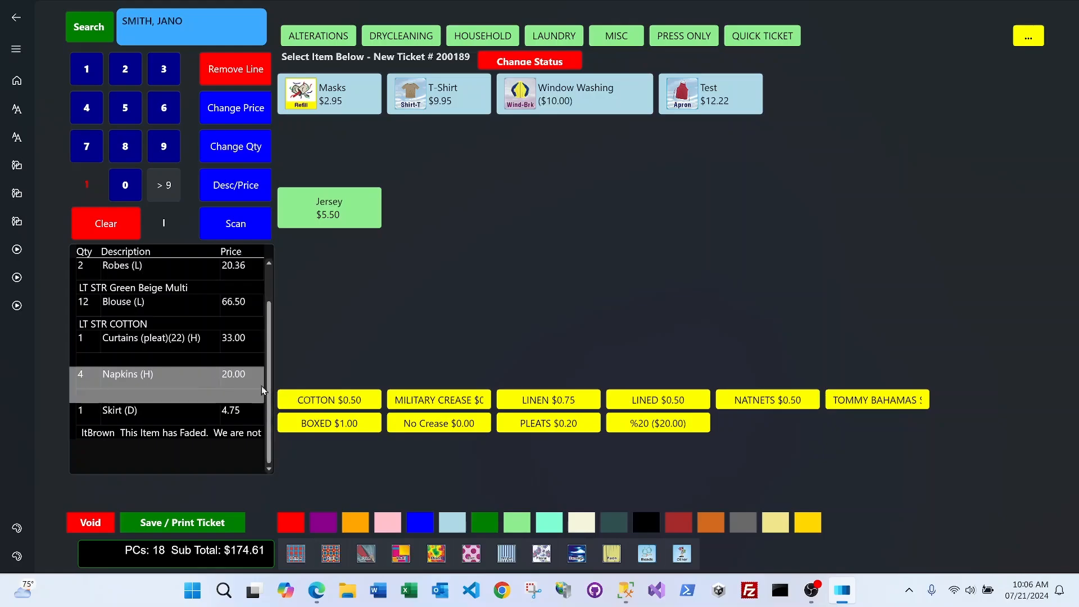
Add a custom item described 'Ugly Shirt' at a price of 22.00 to ticket 200189
{"action": "left_click", "coordinate": [251, 187]}
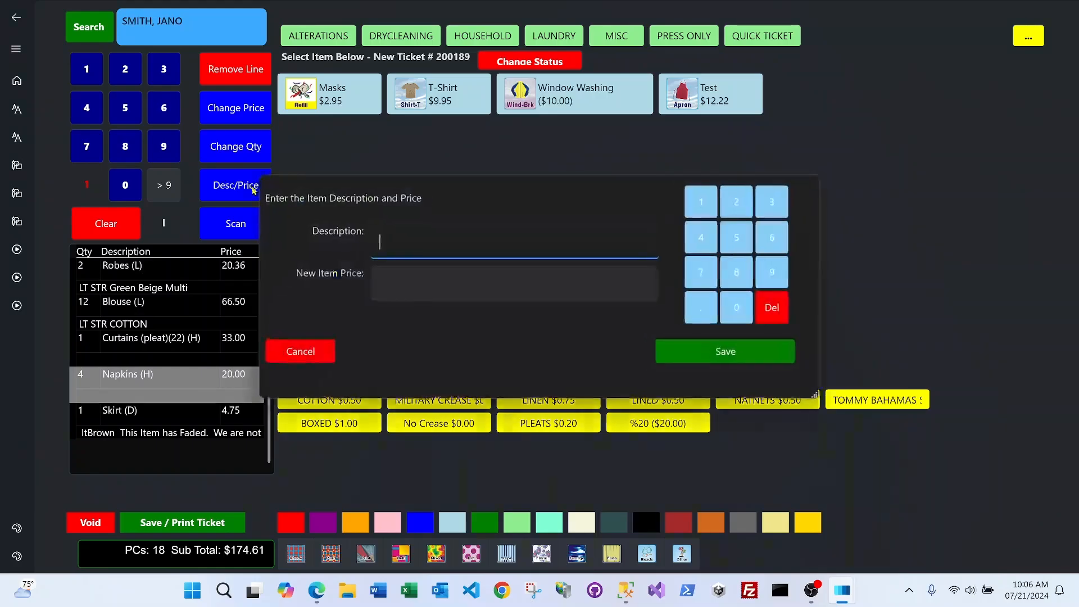
{"action": "type", "text": "uG"}
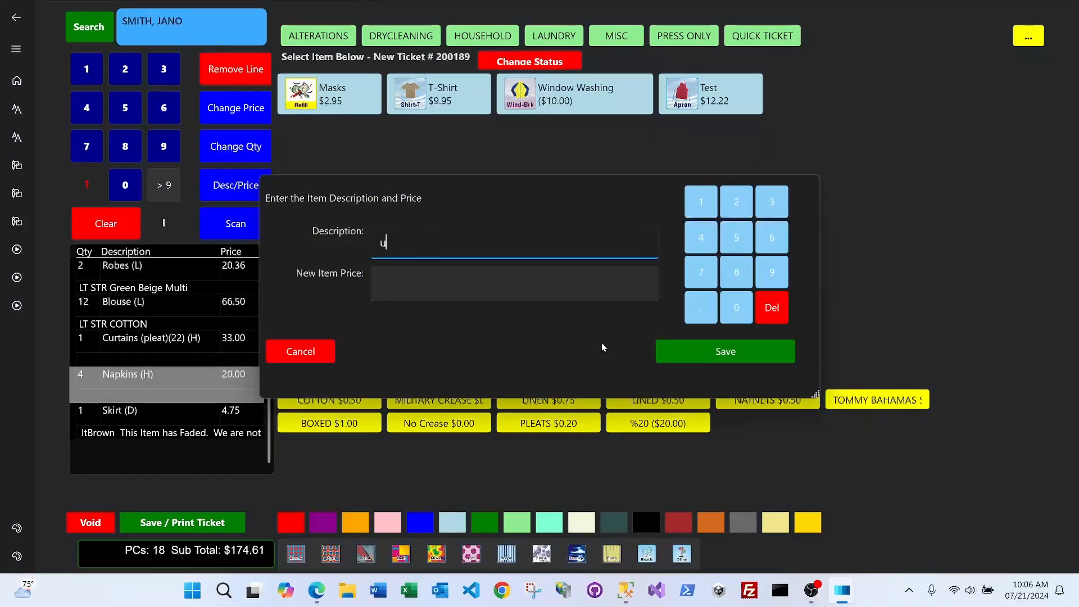
{"action": "key", "text": "BackSpace"}
{"action": "key", "text": "BackSpace"}
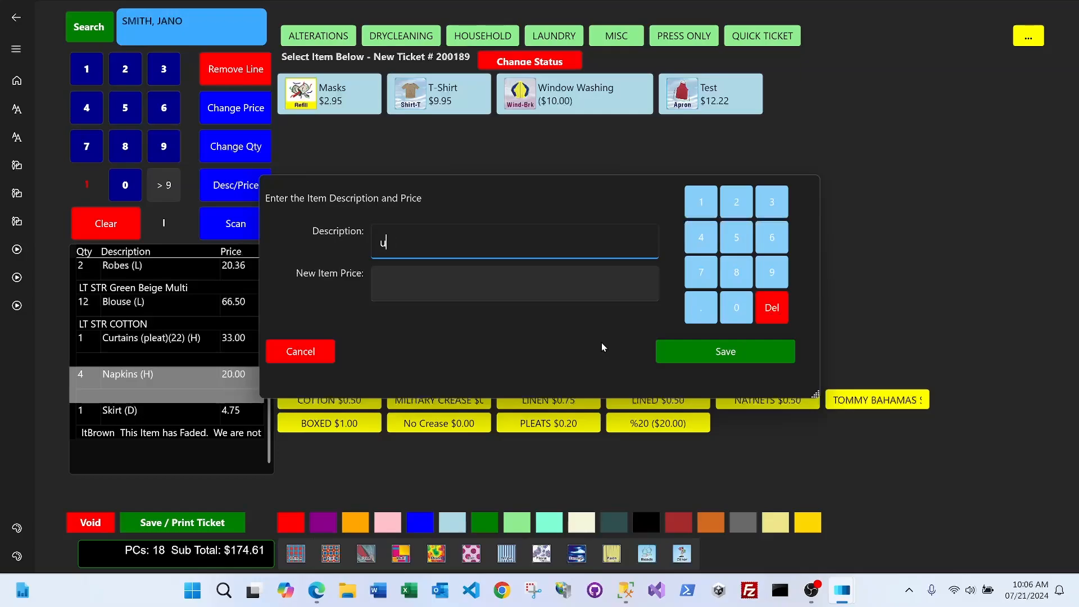
{"action": "key", "text": "Caps_Lock"}
{"action": "type", "text": "Ugl"}
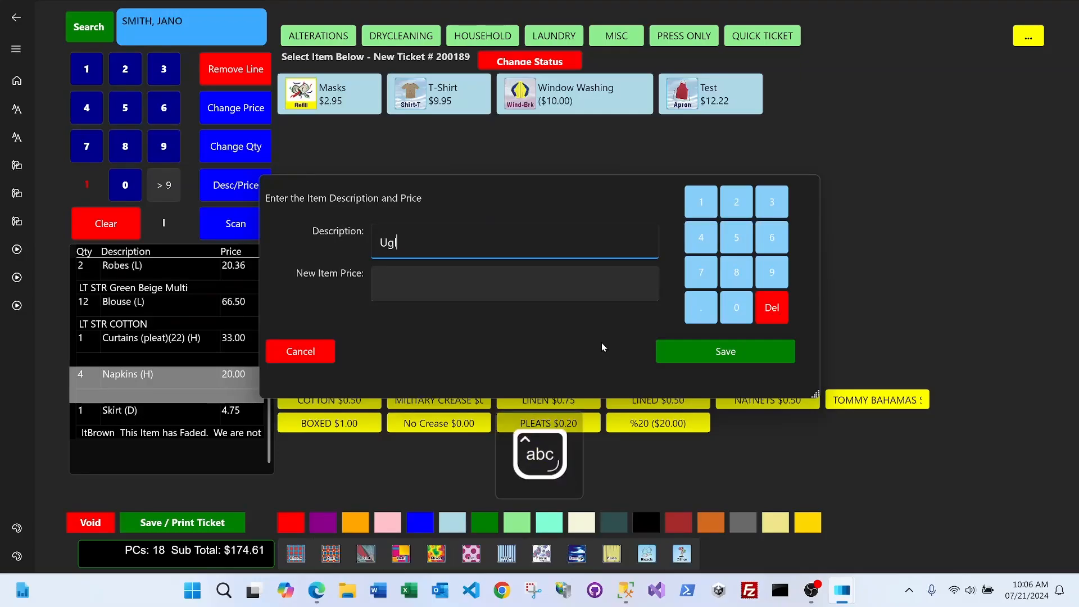
{"action": "type", "text": "y Shirt"}
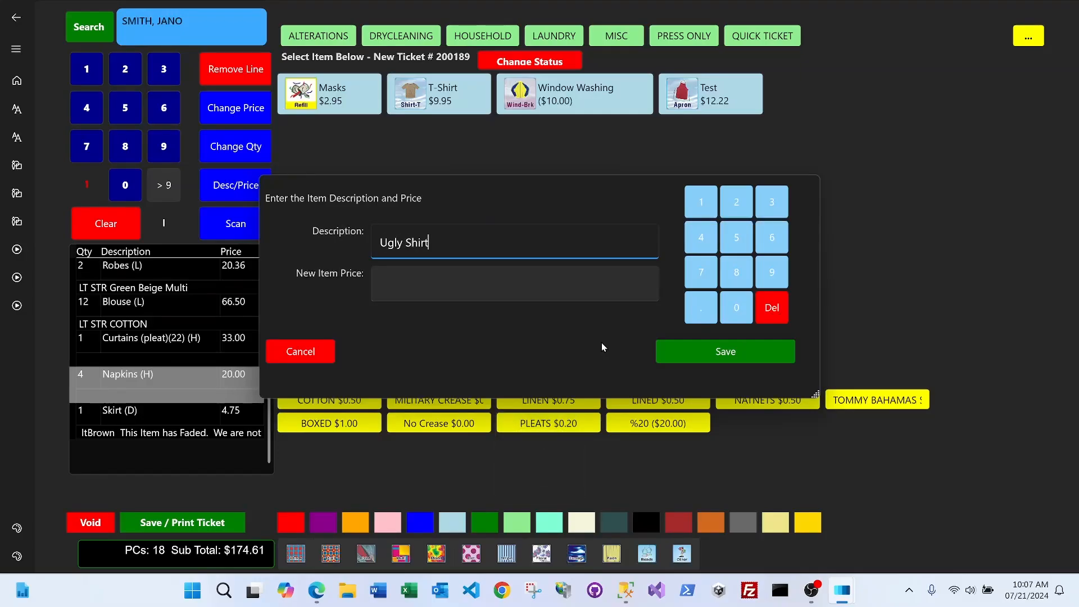
{"action": "key", "text": "Tab"}
{"action": "type", "text": "22"}
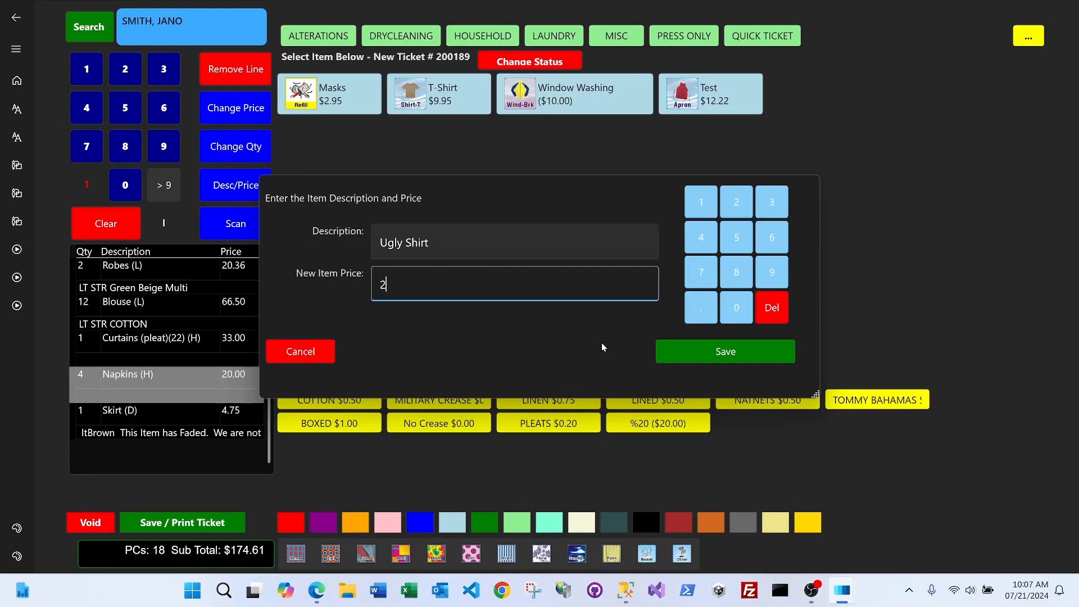
{"action": "left_click", "coordinate": [709, 352]}
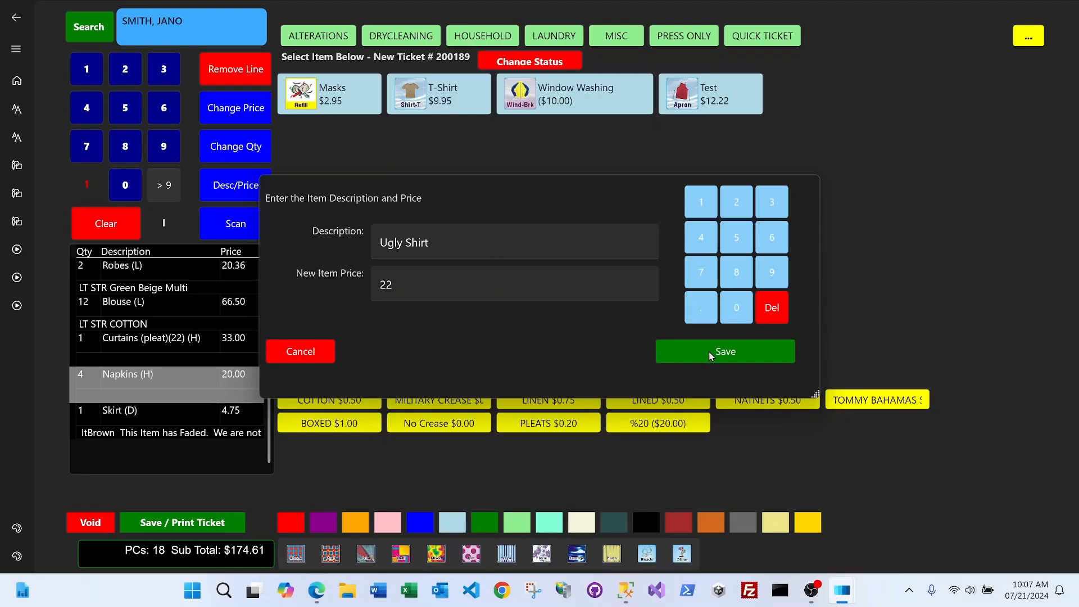
{"action": "scroll", "coordinate": [223, 348], "scroll_direction": "down", "scroll_amount": 1}
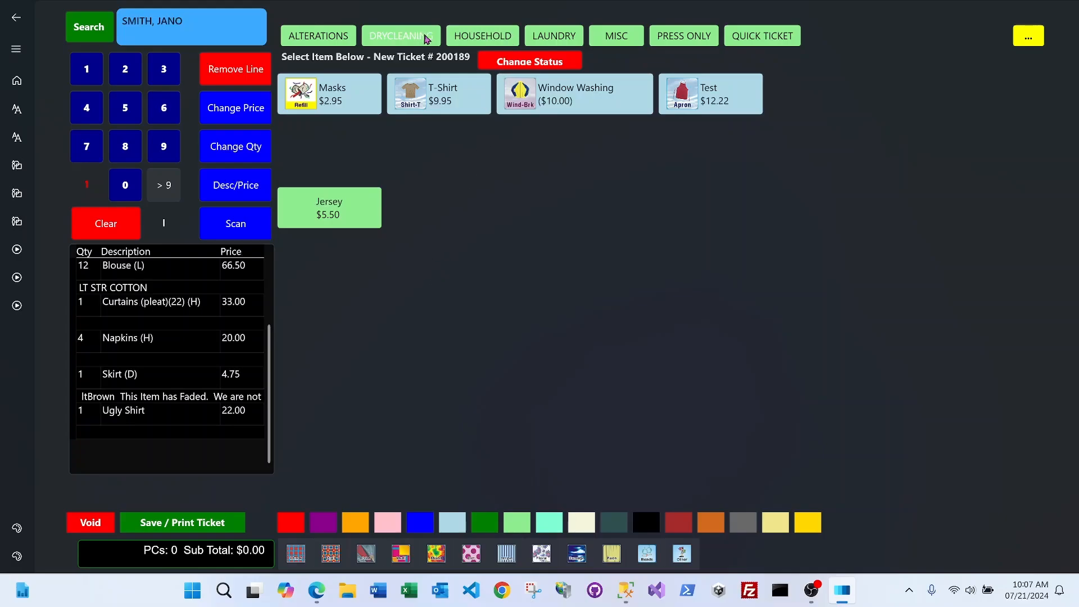
Add a dry-cleaned 2 PC Dress with COTTON $0.50 and BOXED $1.00 upcharges
{"action": "left_click", "coordinate": [407, 38]}
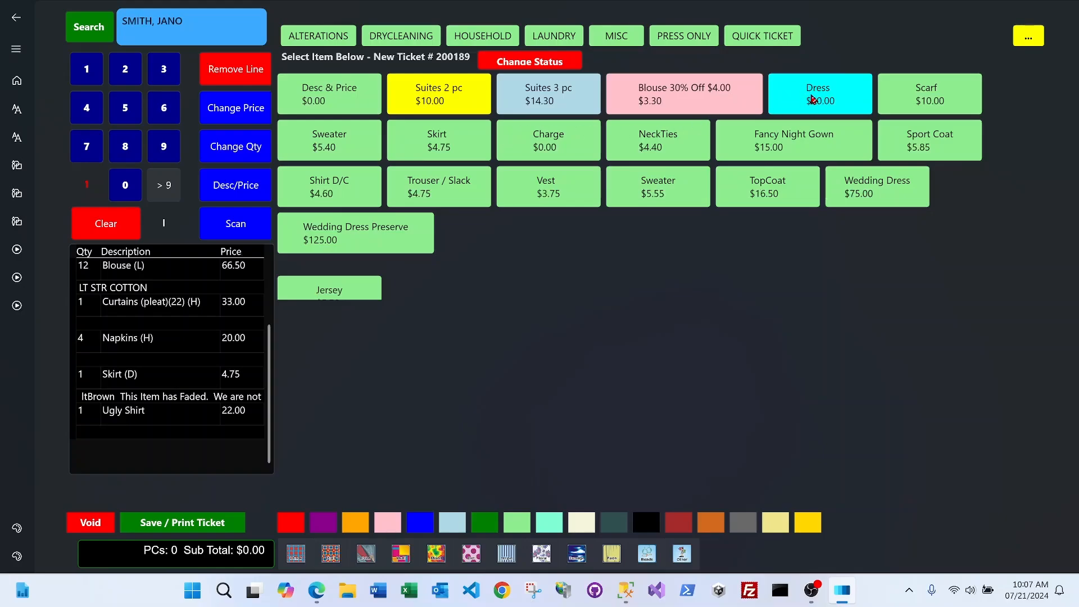
{"action": "left_click", "coordinate": [813, 99]}
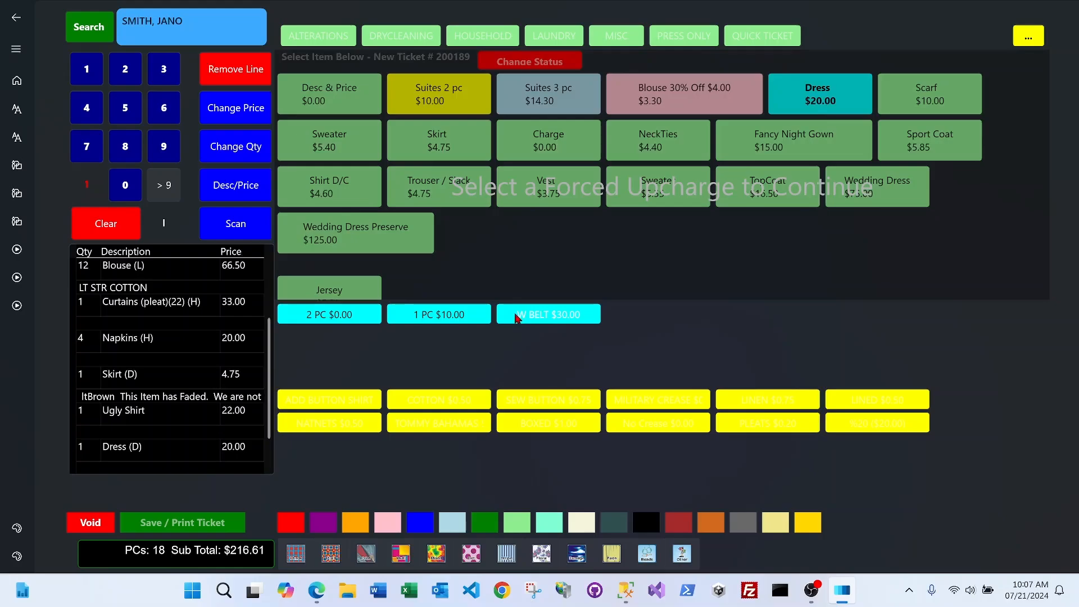
{"action": "left_click", "coordinate": [345, 316]}
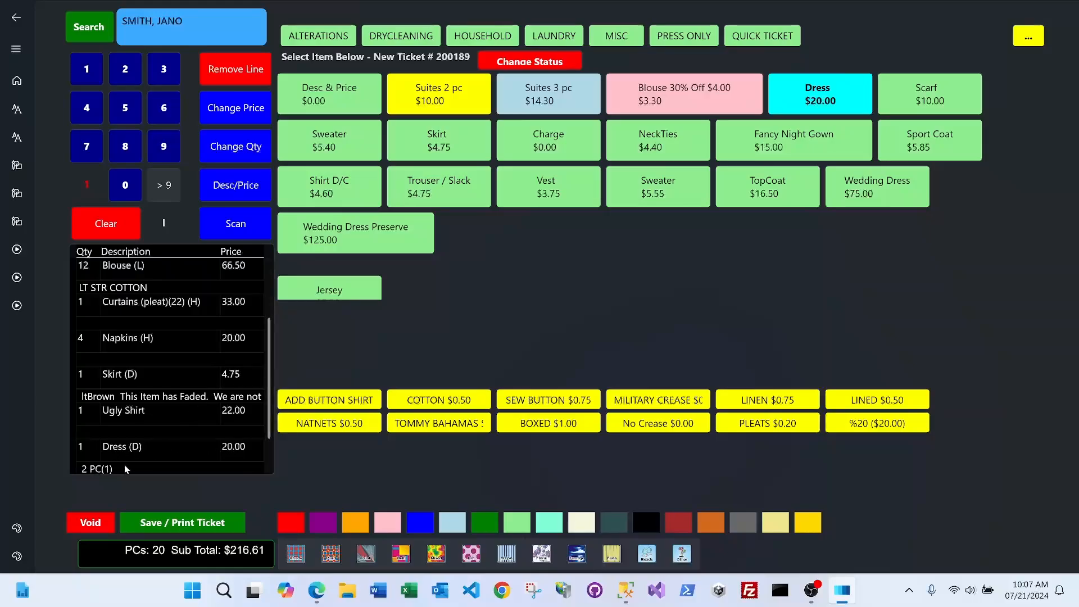
{"action": "left_click", "coordinate": [418, 400]}
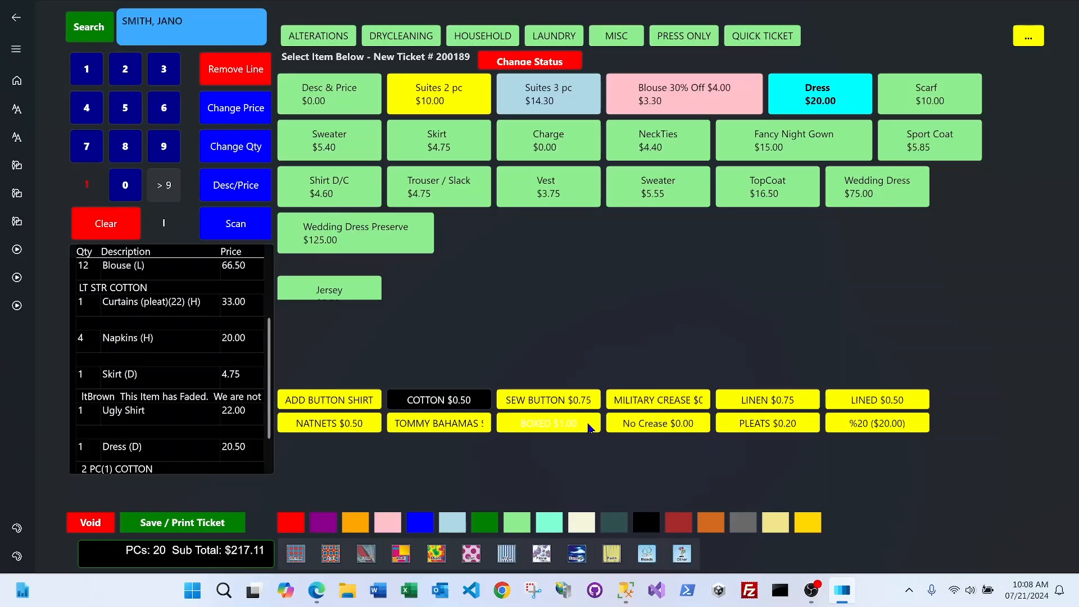
{"action": "left_click", "coordinate": [549, 424]}
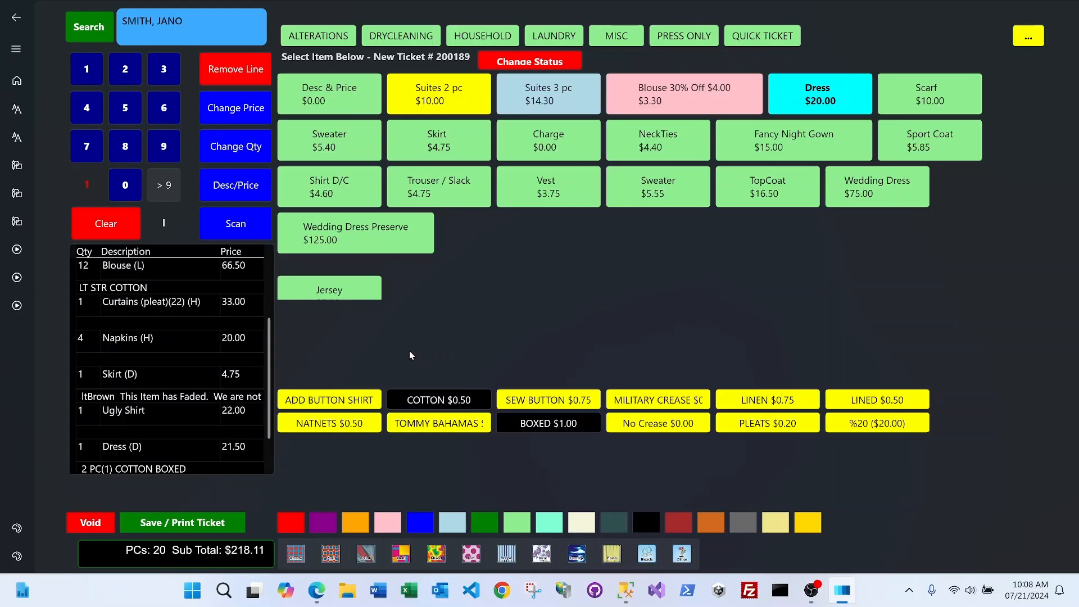
{"action": "left_click", "coordinate": [164, 109]}
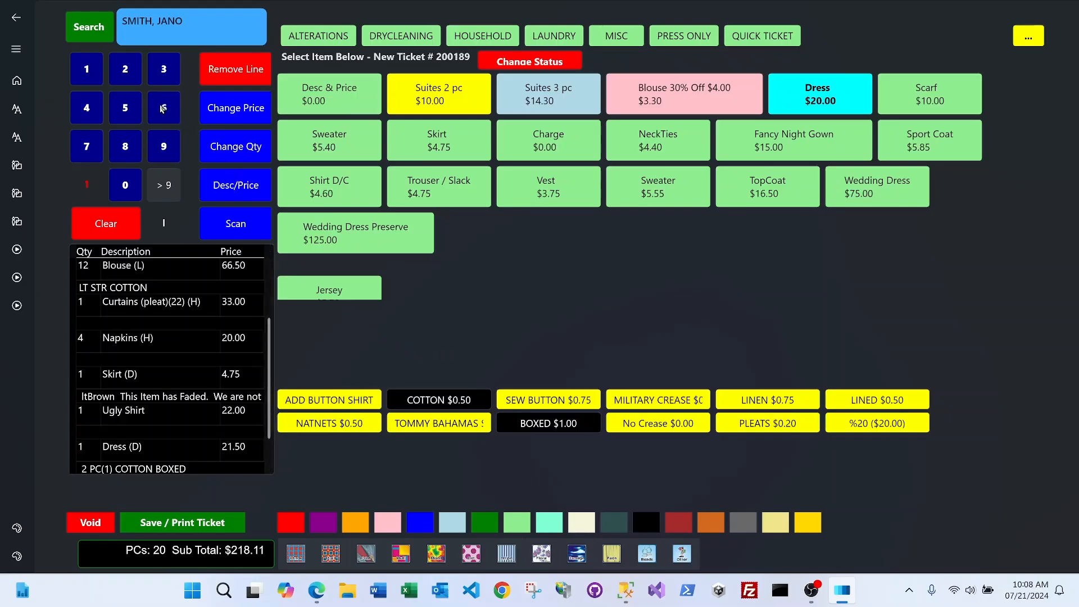
Add the ADD BUTTON SHIRT upcharge to the Dress, bringing it to $26.00
{"action": "left_click", "coordinate": [321, 400]}
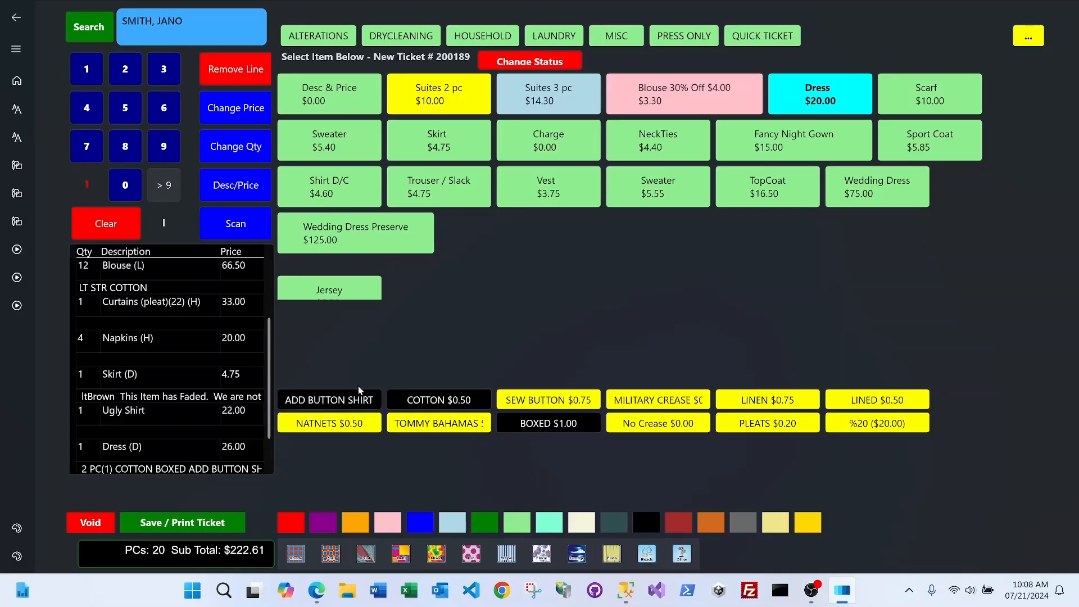
{"action": "left_click", "coordinate": [262, 427]}
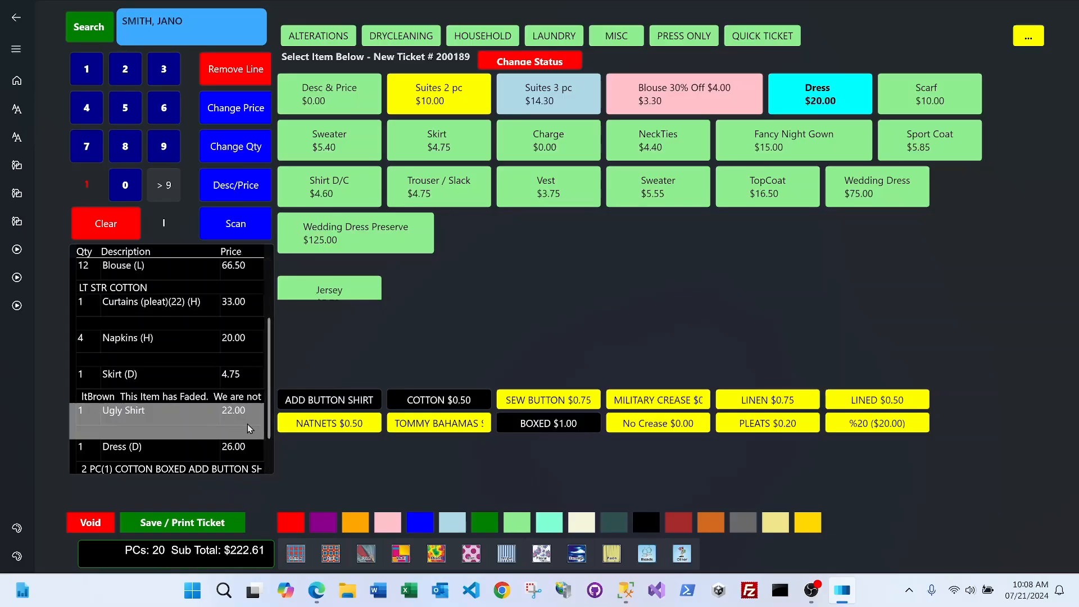
{"action": "scroll", "coordinate": [247, 424], "scroll_direction": "down", "scroll_amount": 1}
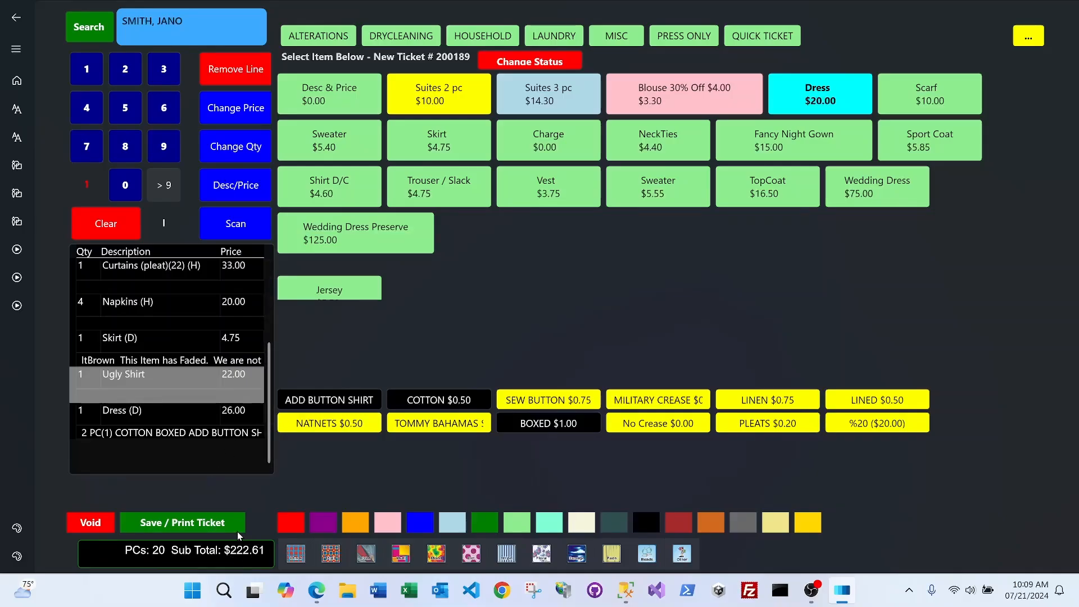
Delete the 2 Robes (L) line, leaving 18 pieces and a $202.25 subtotal
{"action": "left_click", "coordinate": [180, 305]}
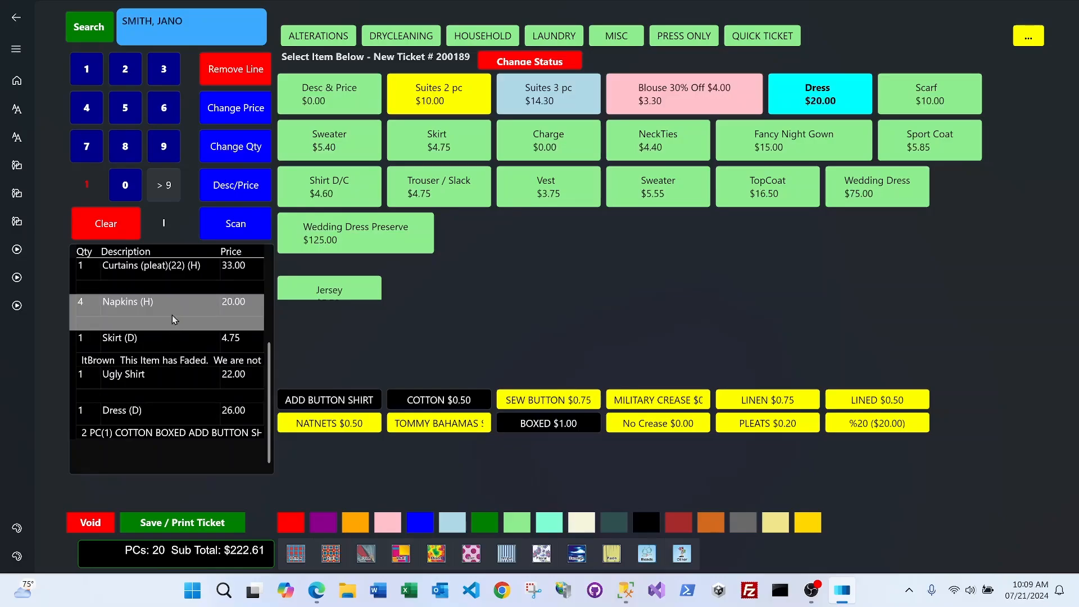
{"action": "scroll", "coordinate": [172, 315], "scroll_direction": "up", "scroll_amount": 3}
{"action": "left_click", "coordinate": [157, 277]}
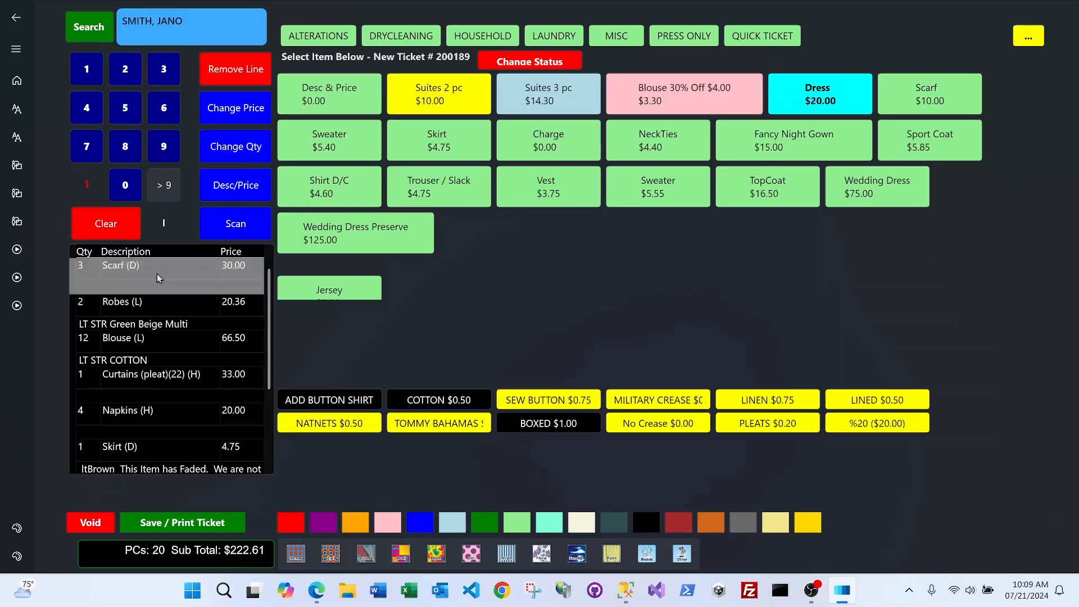
{"action": "left_click", "coordinate": [154, 312]}
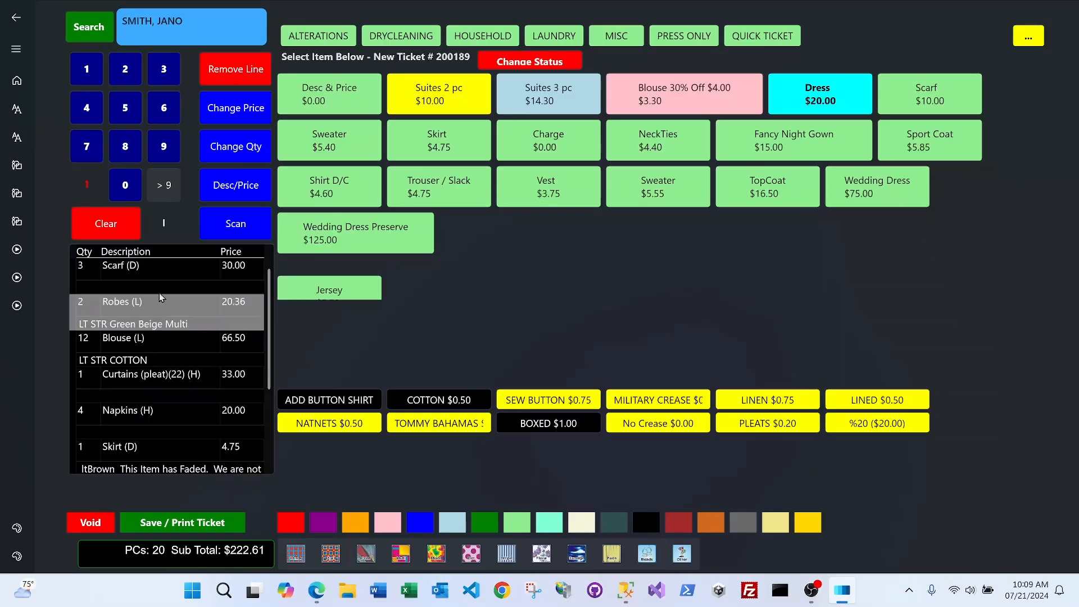
{"action": "left_click", "coordinate": [241, 72]}
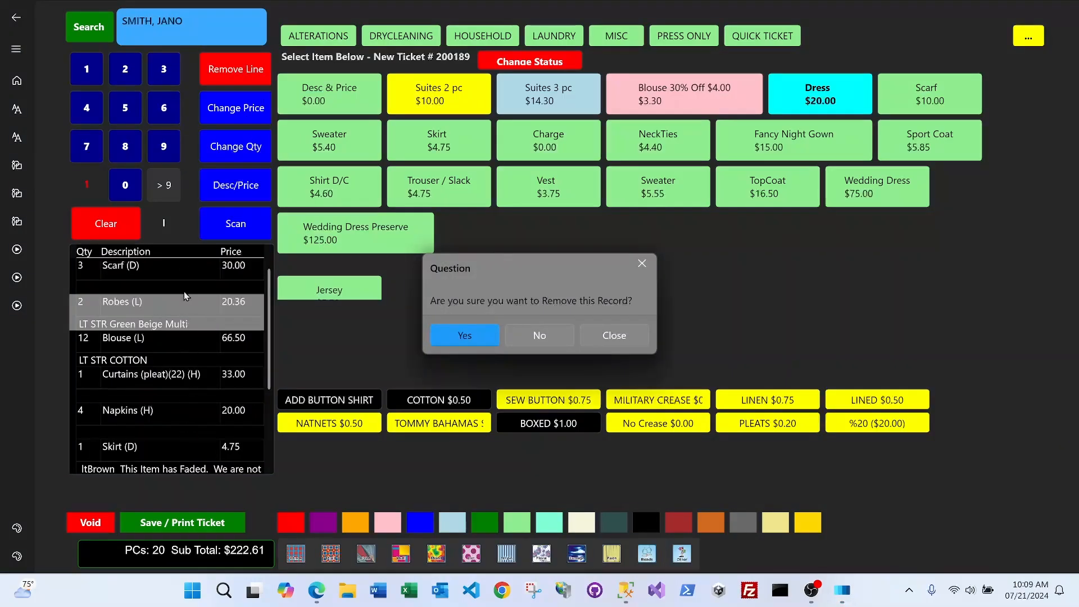
{"action": "left_click", "coordinate": [469, 336]}
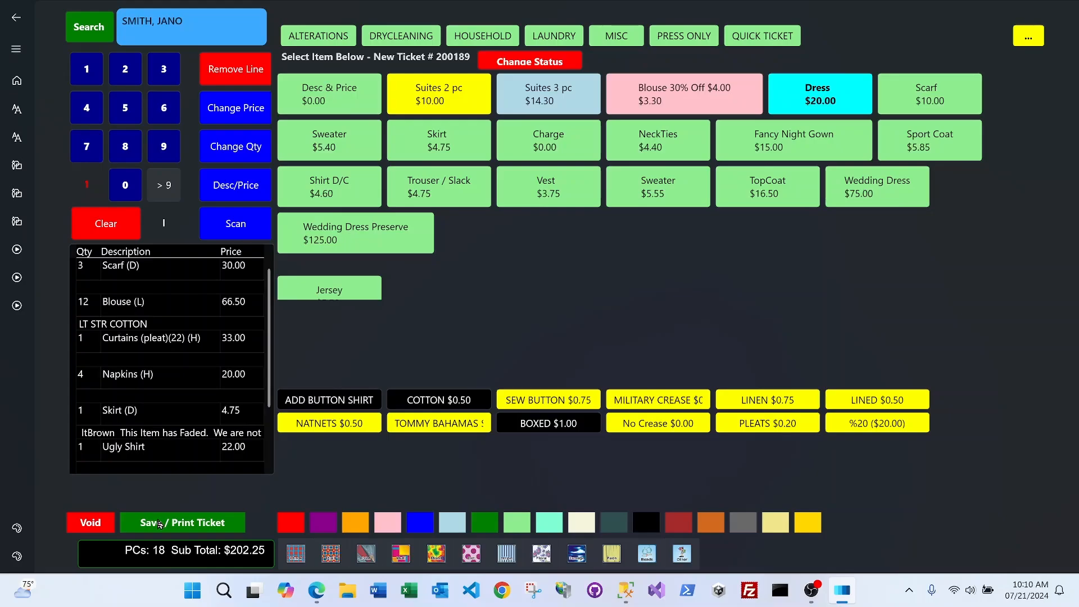
Bring up ticket 200189's checkout summary showing $227.88 due and pickup Tuesday, July 23, 2024
{"action": "left_click", "coordinate": [160, 523]}
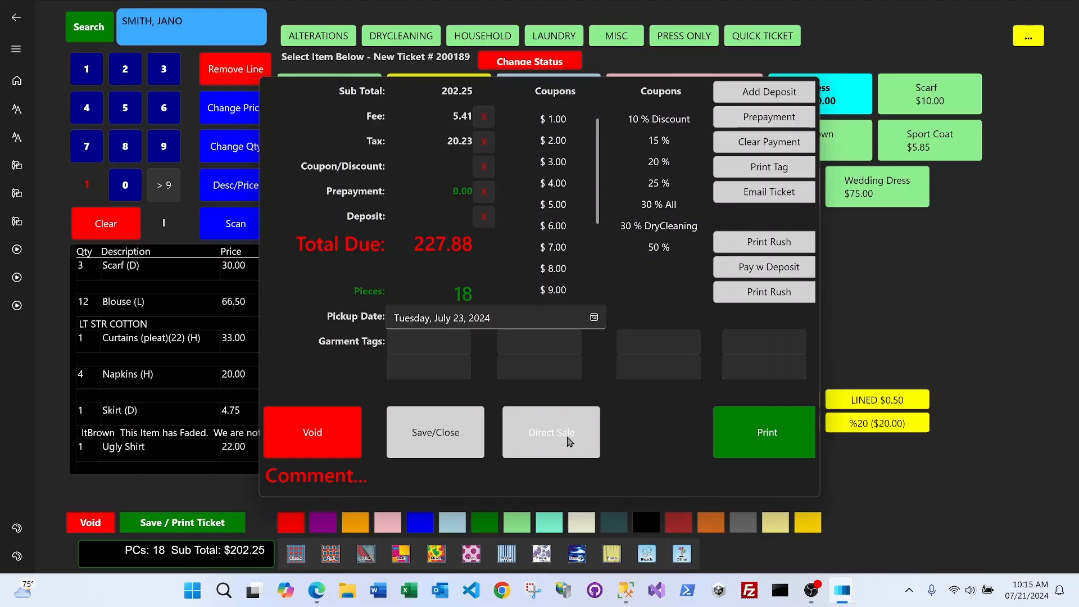
Enter GRN-2/4 in the first Garment Tags field in capitals
{"action": "left_click", "coordinate": [428, 341]}
{"action": "left_click", "coordinate": [551, 340]}
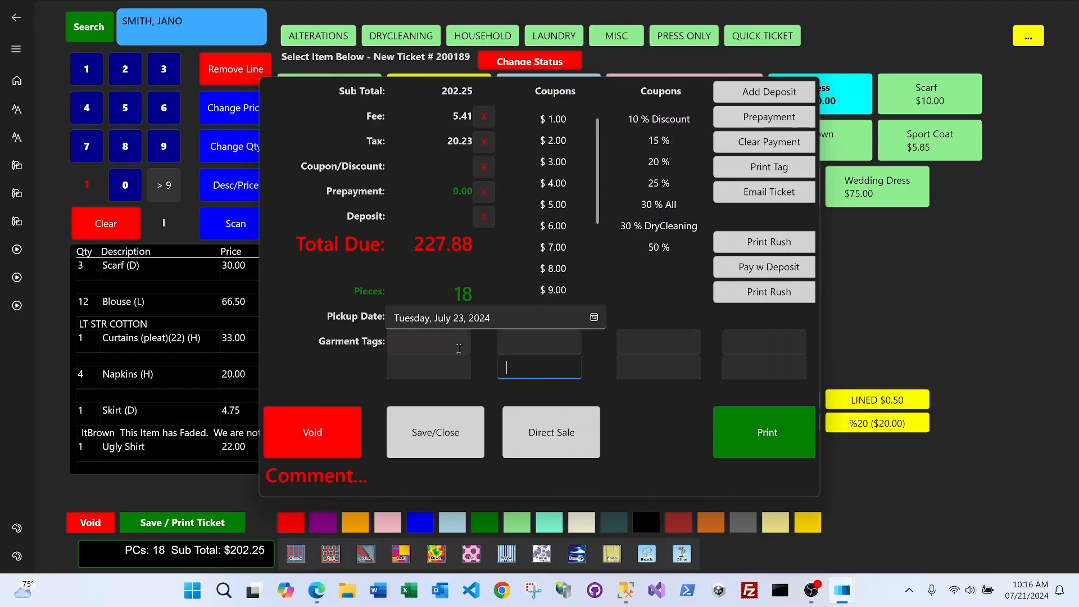
{"action": "left_click", "coordinate": [442, 345]}
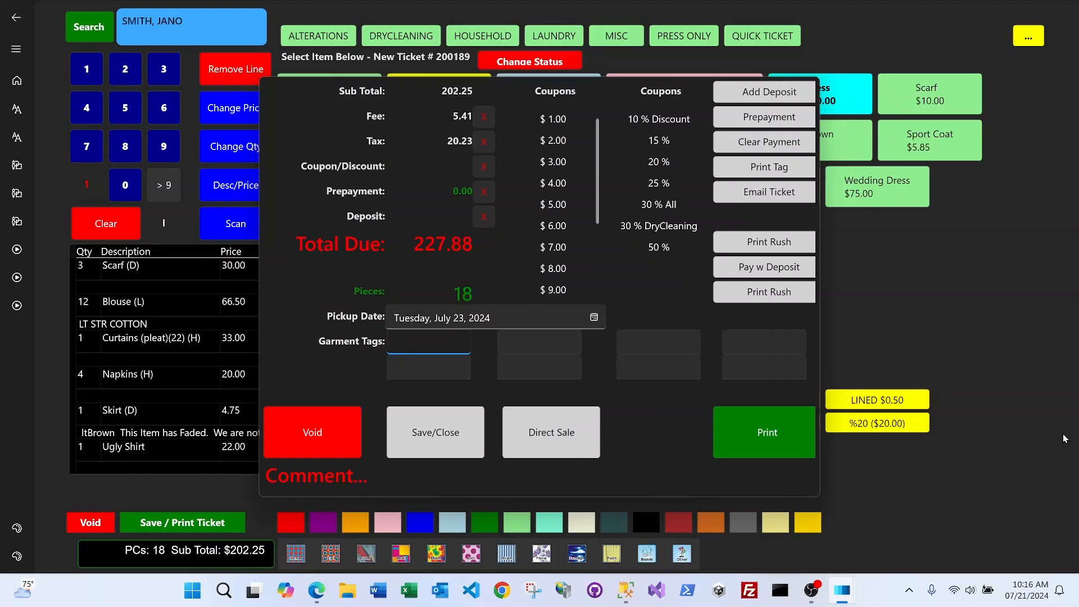
{"action": "key", "text": "Caps_Lock"}
{"action": "type", "text": "G"}
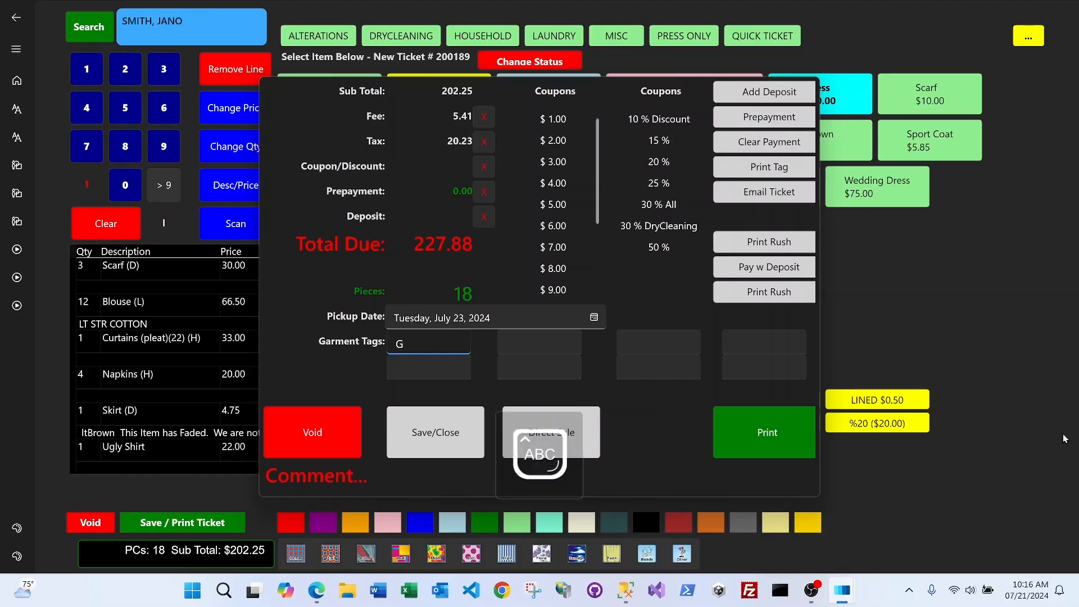
{"action": "type", "text": "RN-"}
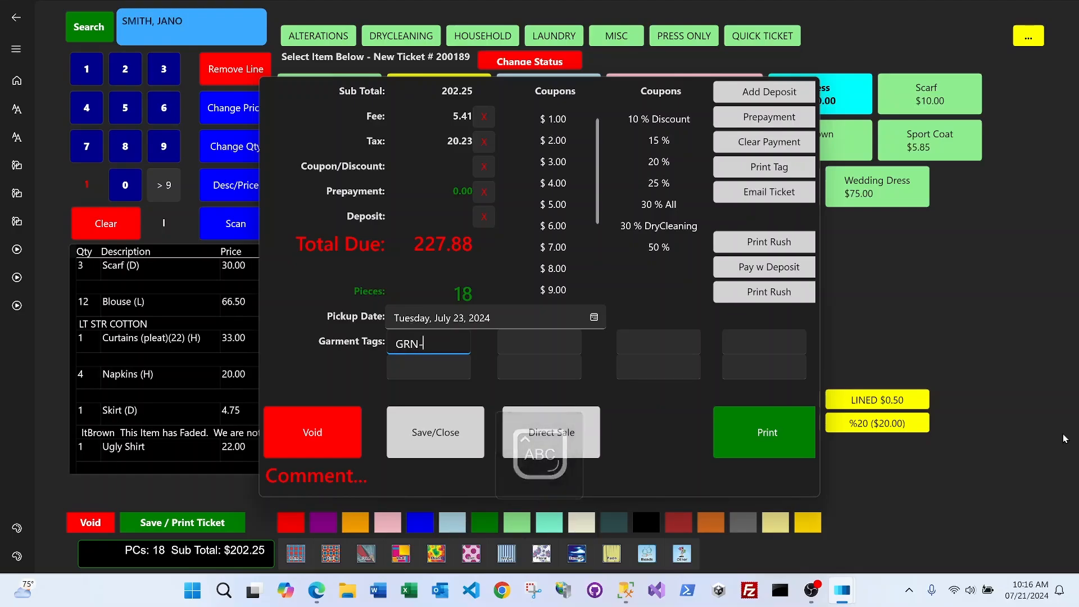
{"action": "type", "text": "2/"}
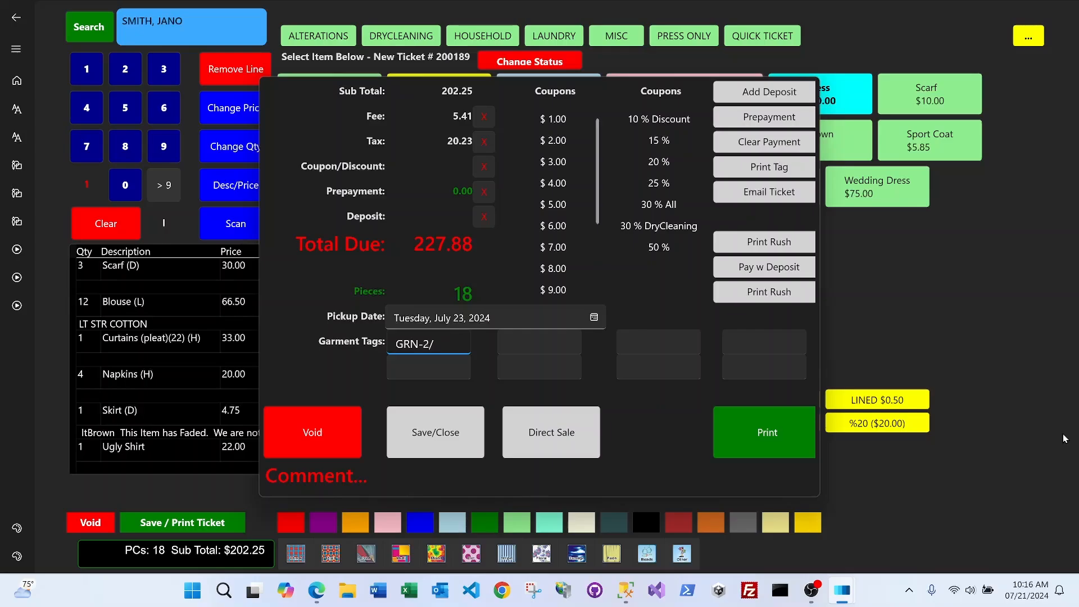
{"action": "type", "text": "4"}
Print the ticket with pickup on July 22, 2024, choosing to preview the receipt
{"action": "left_click", "coordinate": [755, 427]}
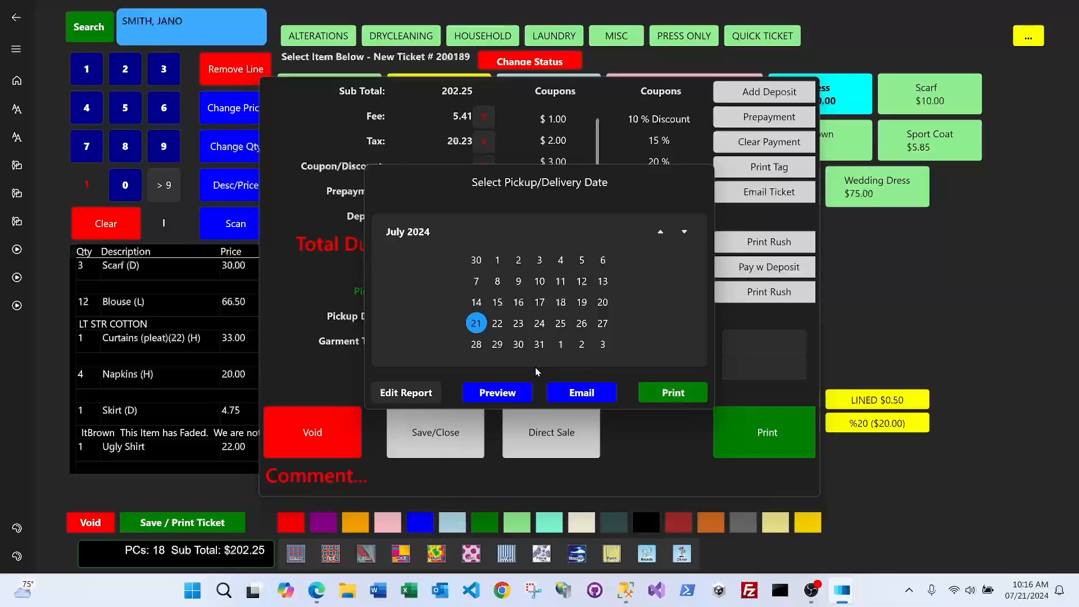
{"action": "left_click", "coordinate": [501, 321]}
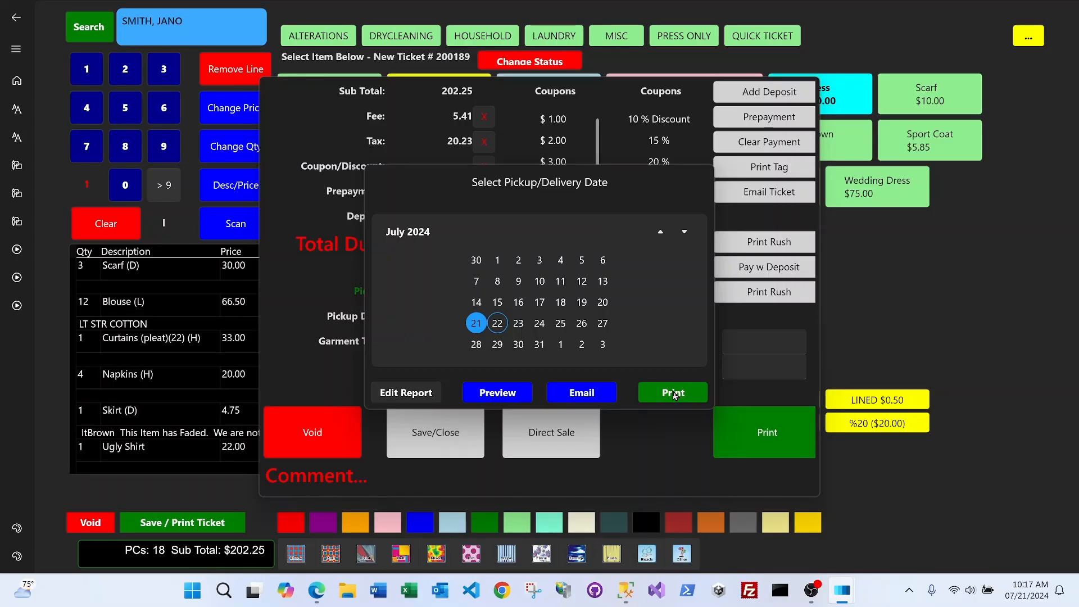
{"action": "left_click", "coordinate": [507, 392]}
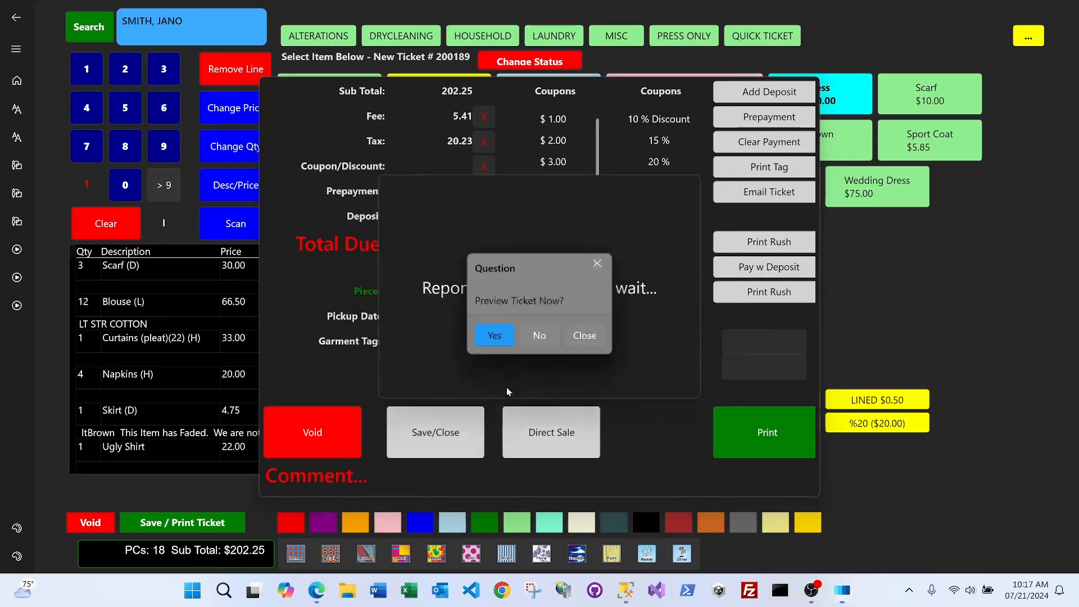
Preview Report.pdf and scroll through it, checking tag GRN-2/4, 18 pieces and the $227.88 total
{"action": "left_click", "coordinate": [497, 336]}
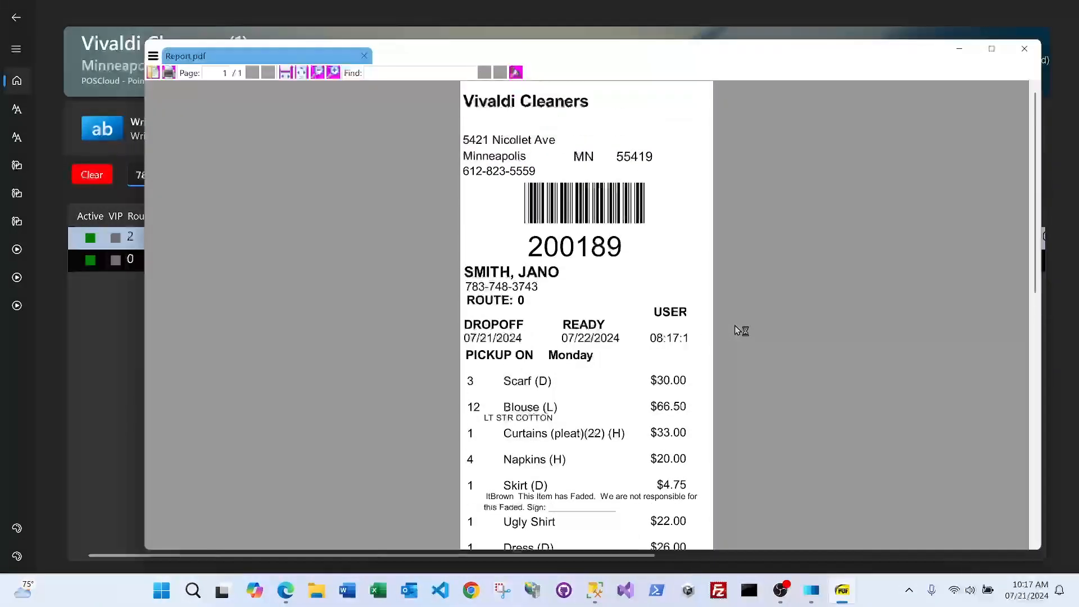
{"action": "scroll", "coordinate": [733, 329], "scroll_direction": "down", "scroll_amount": 1}
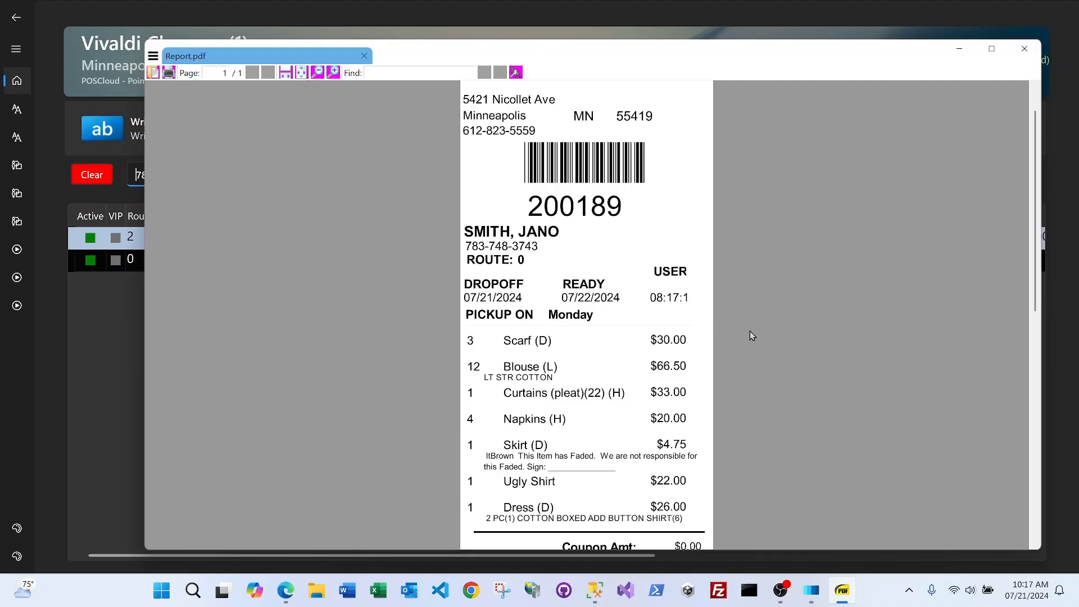
{"action": "scroll", "coordinate": [751, 335], "scroll_direction": "down", "scroll_amount": 1}
{"action": "scroll", "coordinate": [751, 335], "scroll_direction": "down", "scroll_amount": 1}
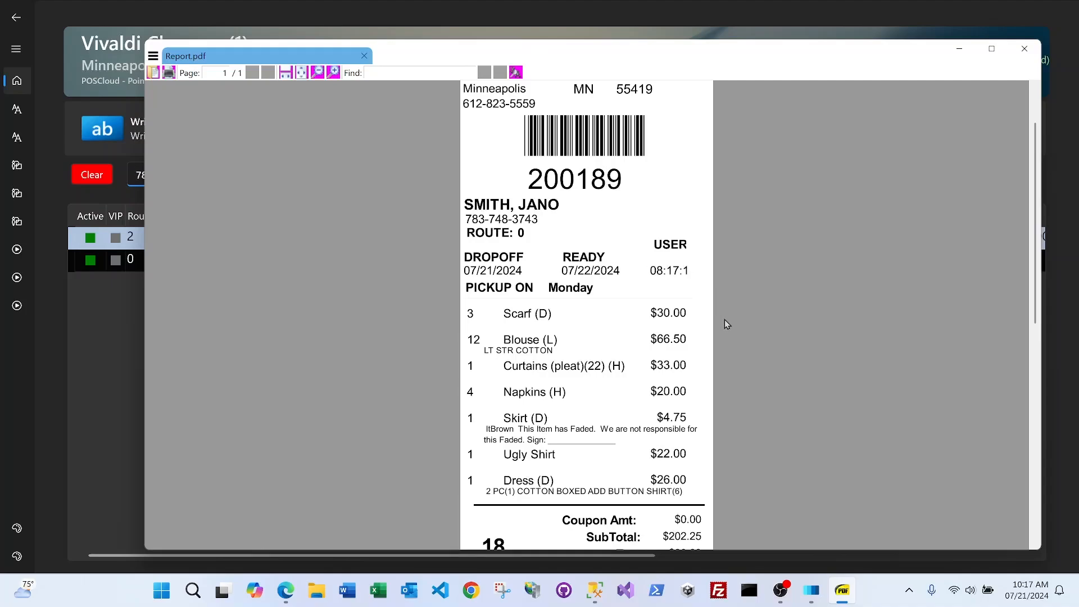
{"action": "scroll", "coordinate": [724, 319], "scroll_direction": "down", "scroll_amount": 3}
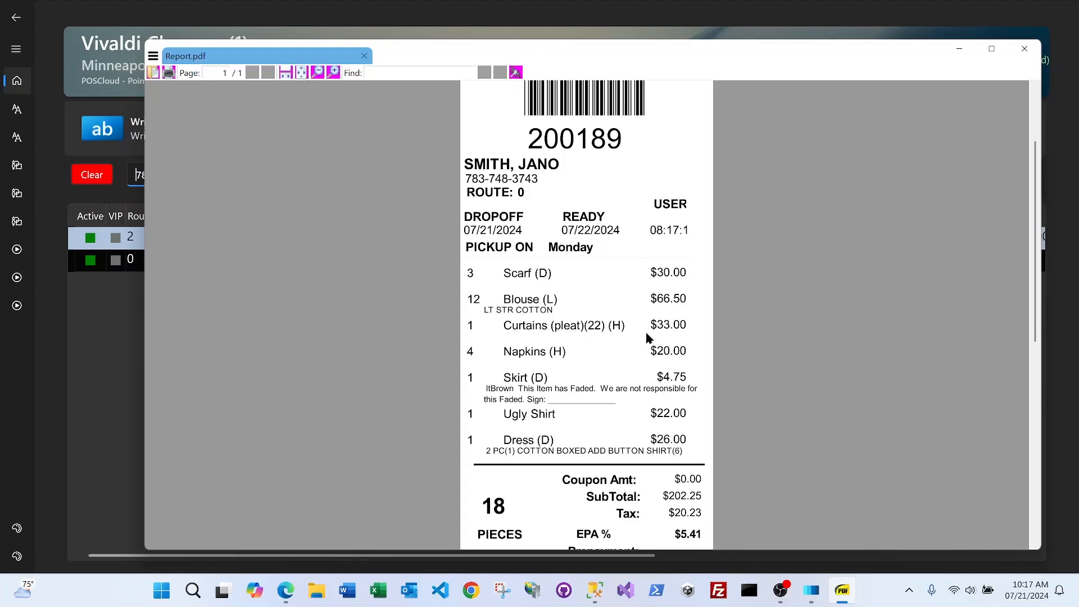
{"action": "scroll", "coordinate": [641, 340], "scroll_direction": "down", "scroll_amount": 1}
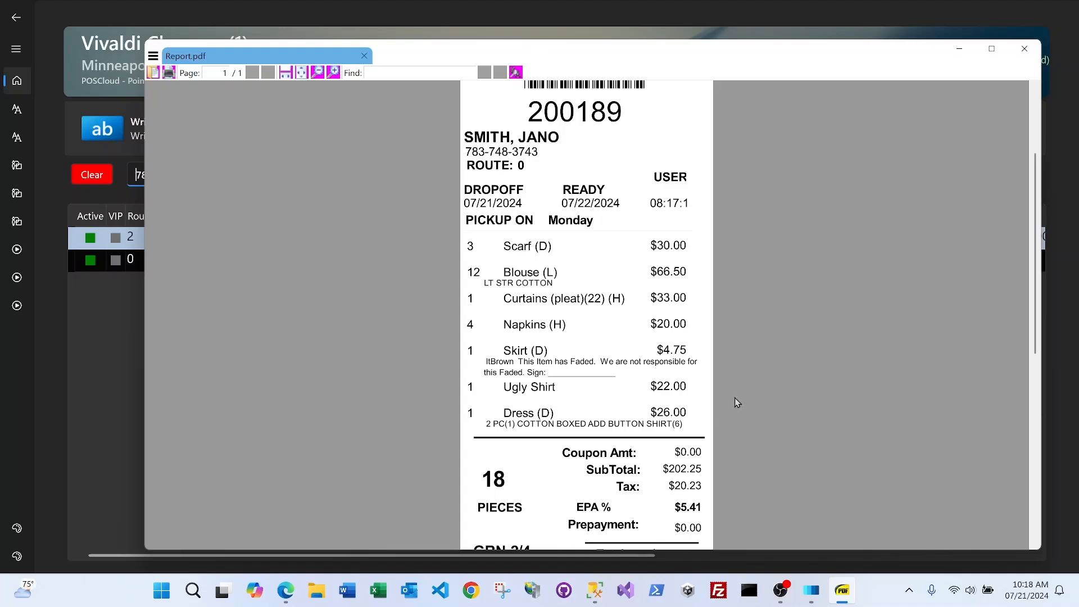
{"action": "scroll", "coordinate": [734, 402], "scroll_direction": "down", "scroll_amount": 2}
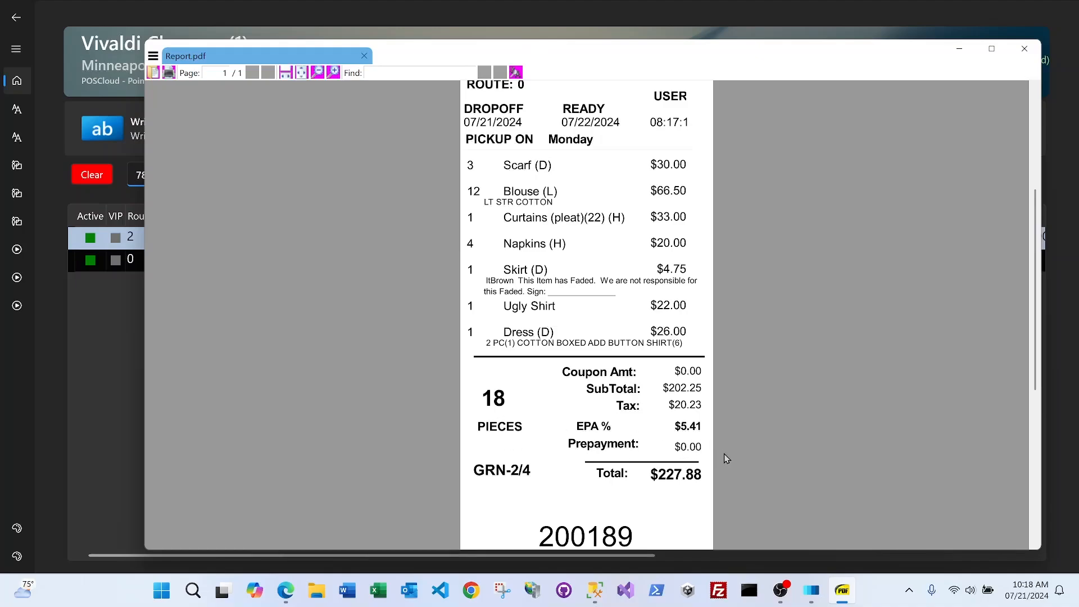
{"action": "scroll", "coordinate": [721, 450], "scroll_direction": "down", "scroll_amount": 2}
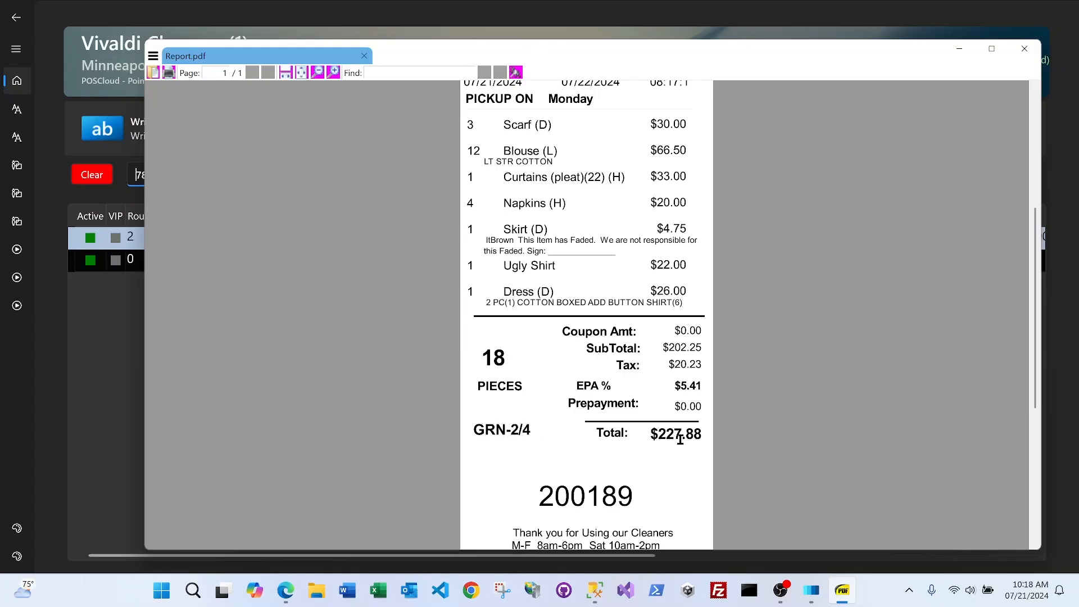
{"action": "scroll", "coordinate": [743, 440], "scroll_direction": "down", "scroll_amount": 2}
{"action": "scroll", "coordinate": [745, 439], "scroll_direction": "down", "scroll_amount": 2}
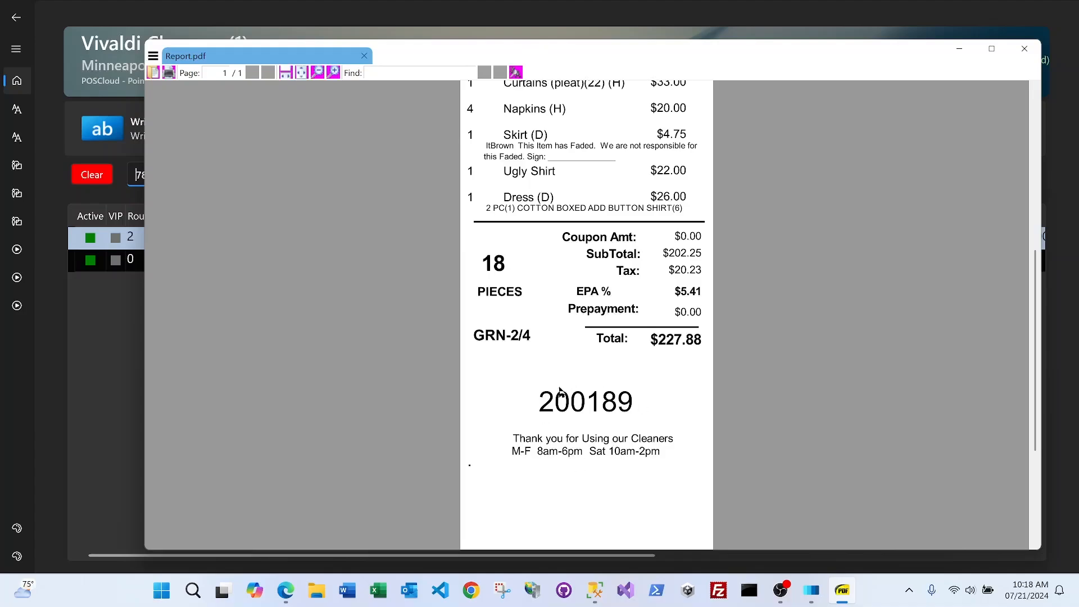
{"action": "scroll", "coordinate": [740, 337], "scroll_direction": "up", "scroll_amount": 2}
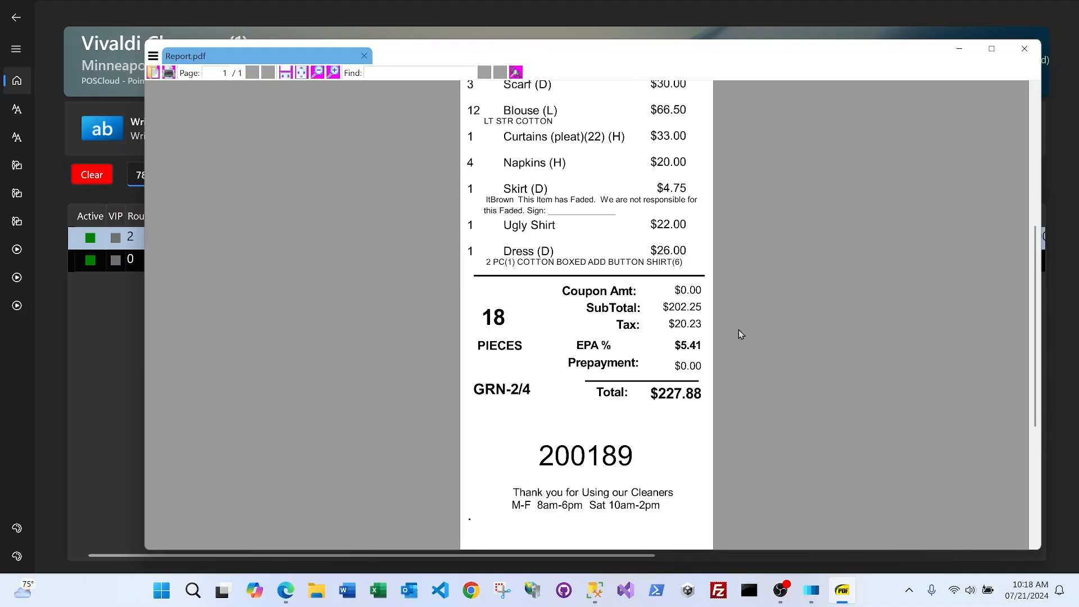
{"action": "scroll", "coordinate": [738, 330], "scroll_direction": "up", "scroll_amount": 7}
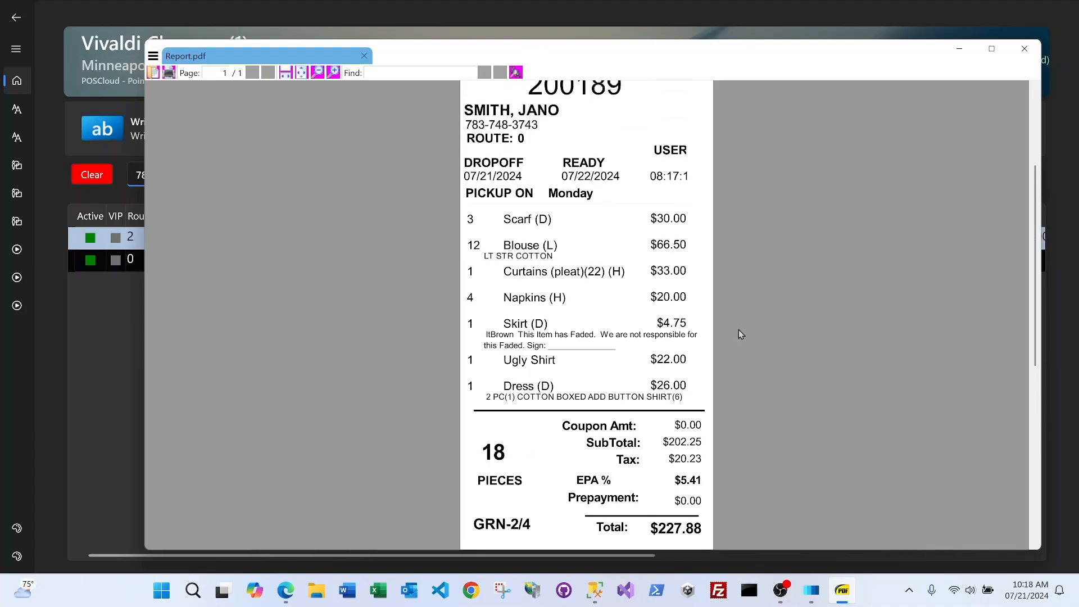
{"action": "scroll", "coordinate": [738, 329], "scroll_direction": "up", "scroll_amount": 3}
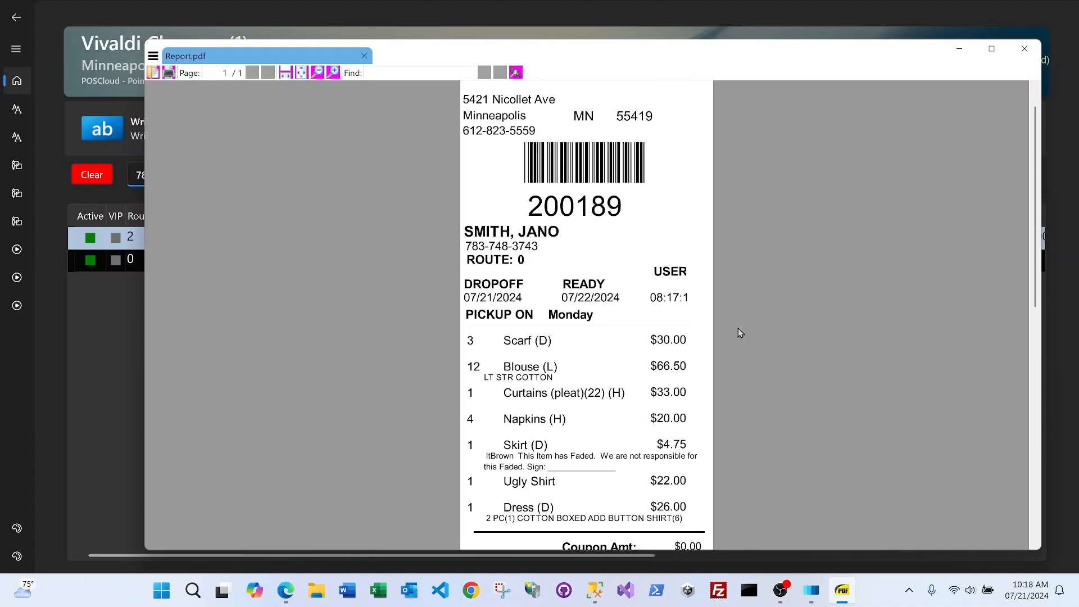
Close Report.pdf, then search customers by the entered phone number and scroll the results sideways
{"action": "left_click", "coordinate": [1023, 50]}
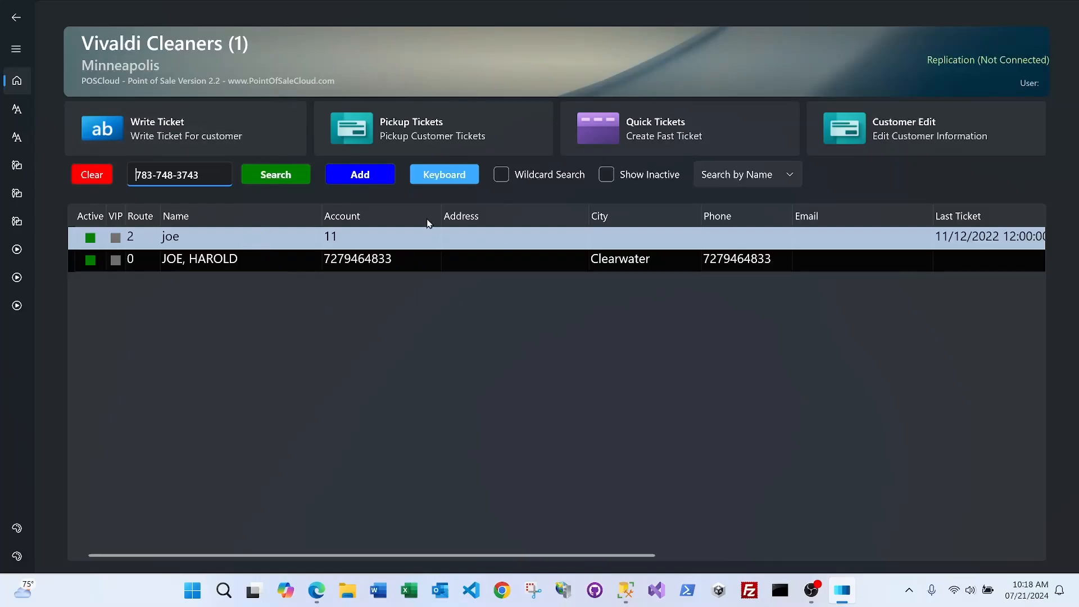
{"action": "left_click", "coordinate": [286, 176]}
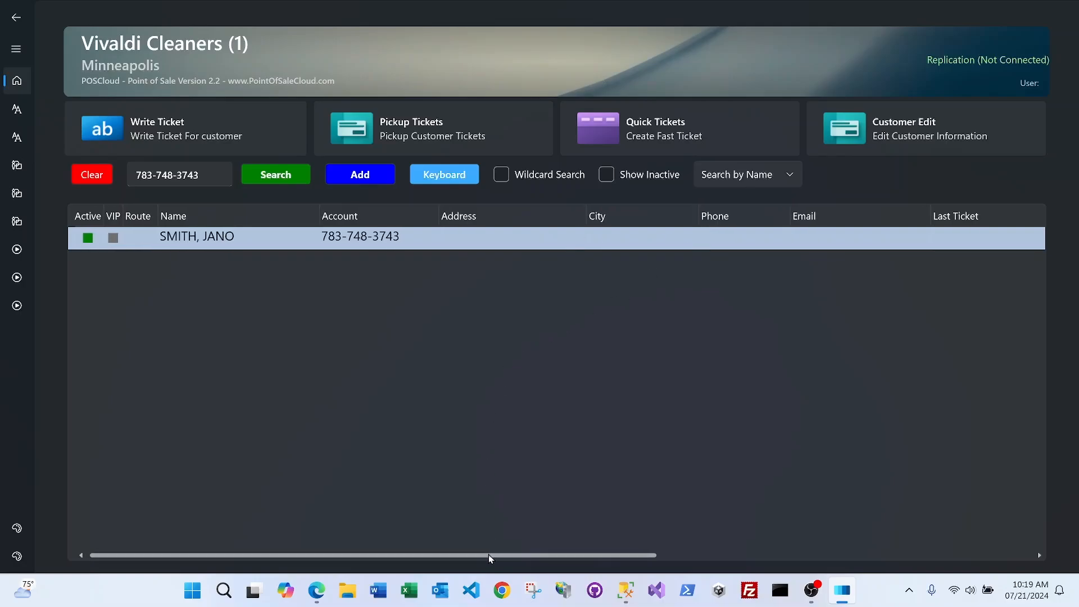
{"action": "left_click_drag", "start_coordinate": [488, 554], "coordinate": [406, 559]}
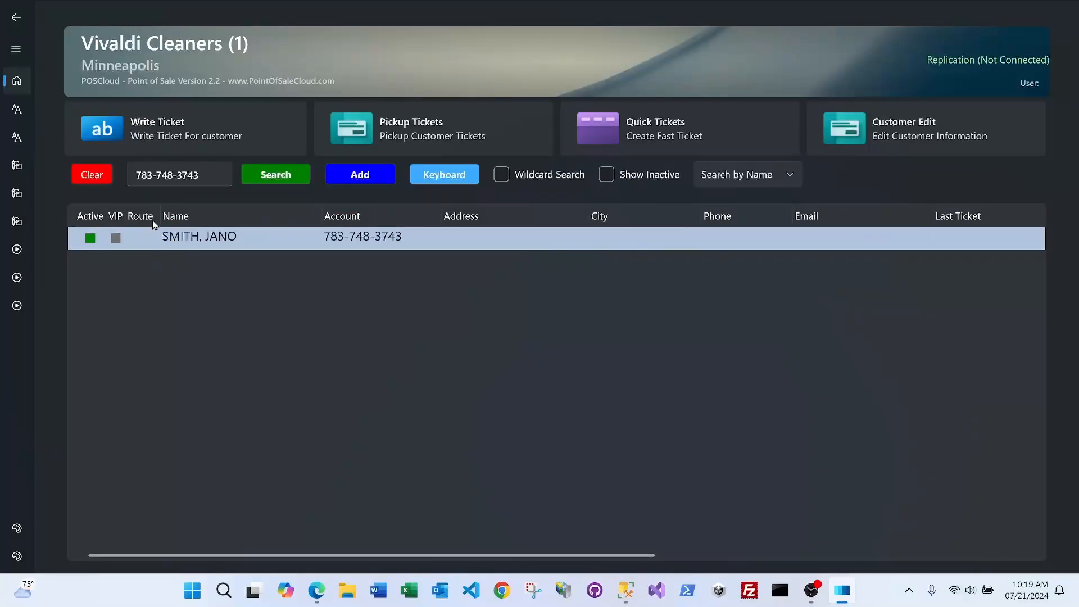